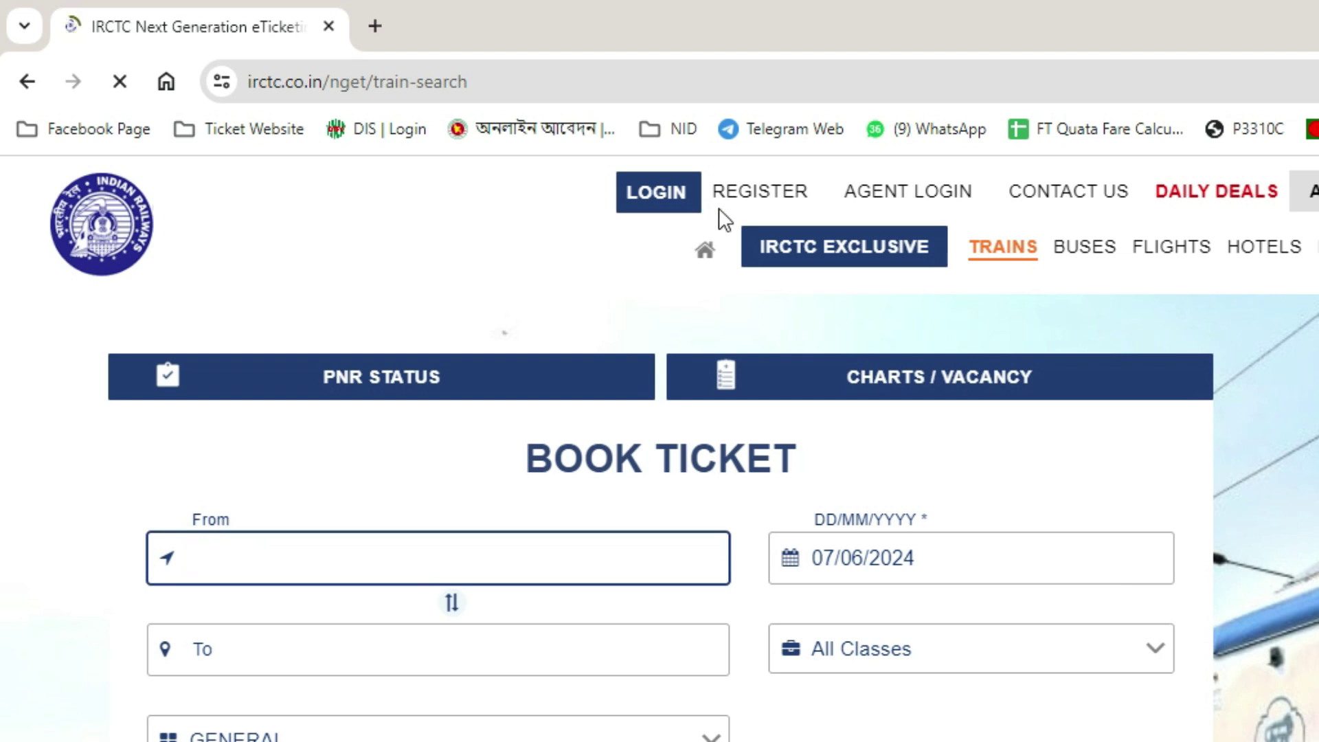
# Step: Try signing in with a saved autofilled login and the captcha; it fails with Bad credentials
pyautogui.click(671, 192)
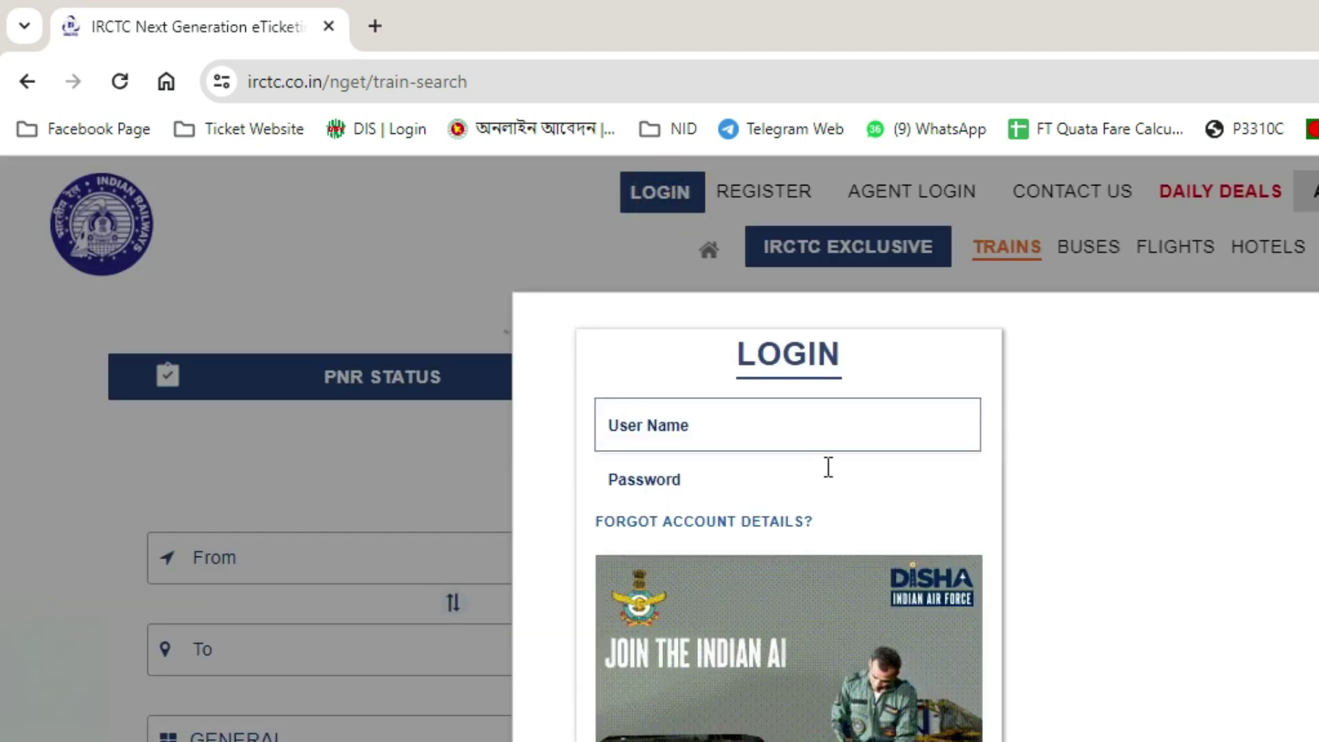
pyautogui.click(835, 422)
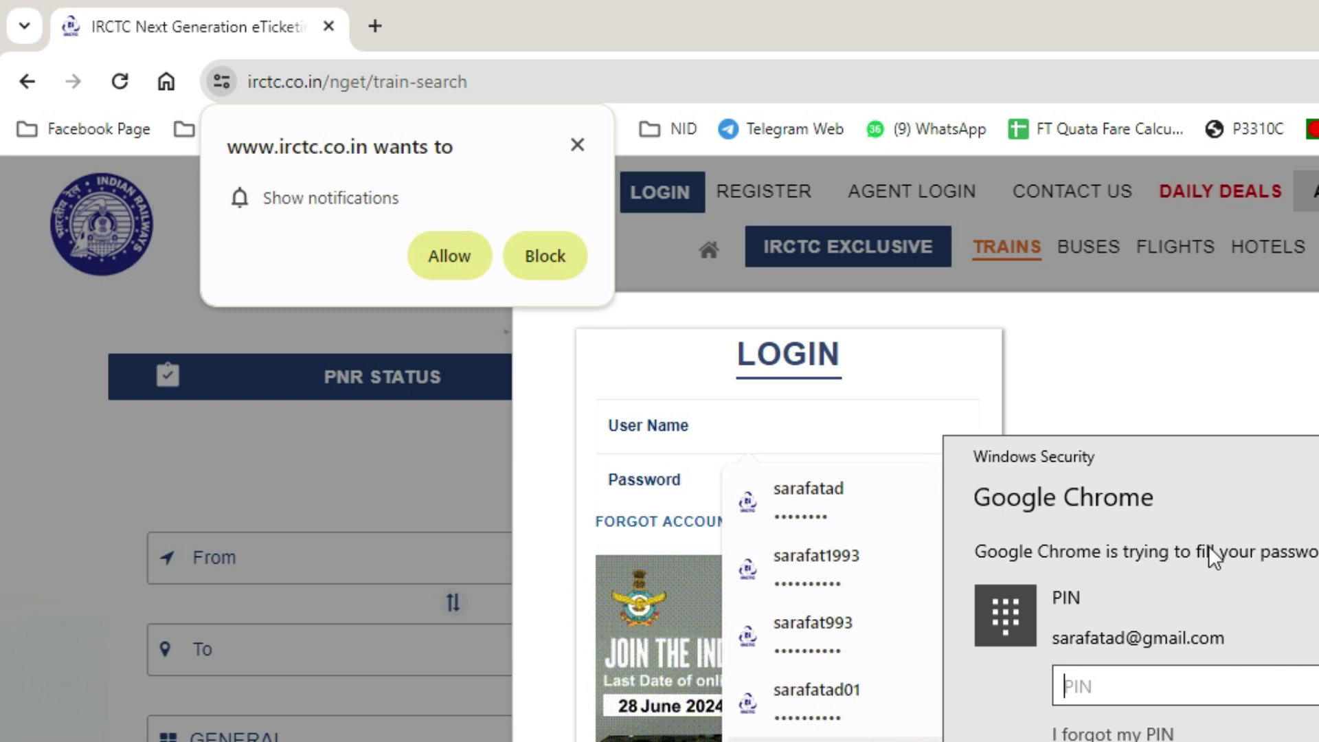
pyautogui.write('••••')
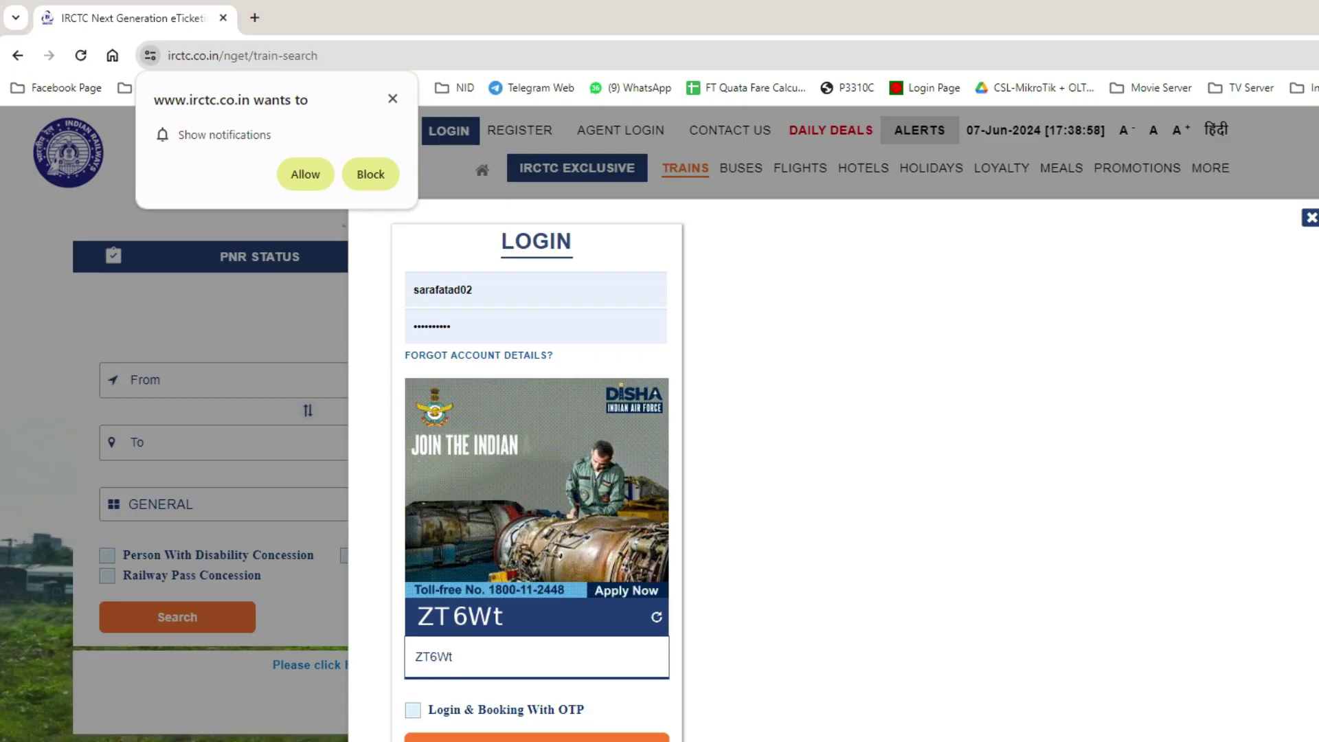
pyautogui.press('Return')
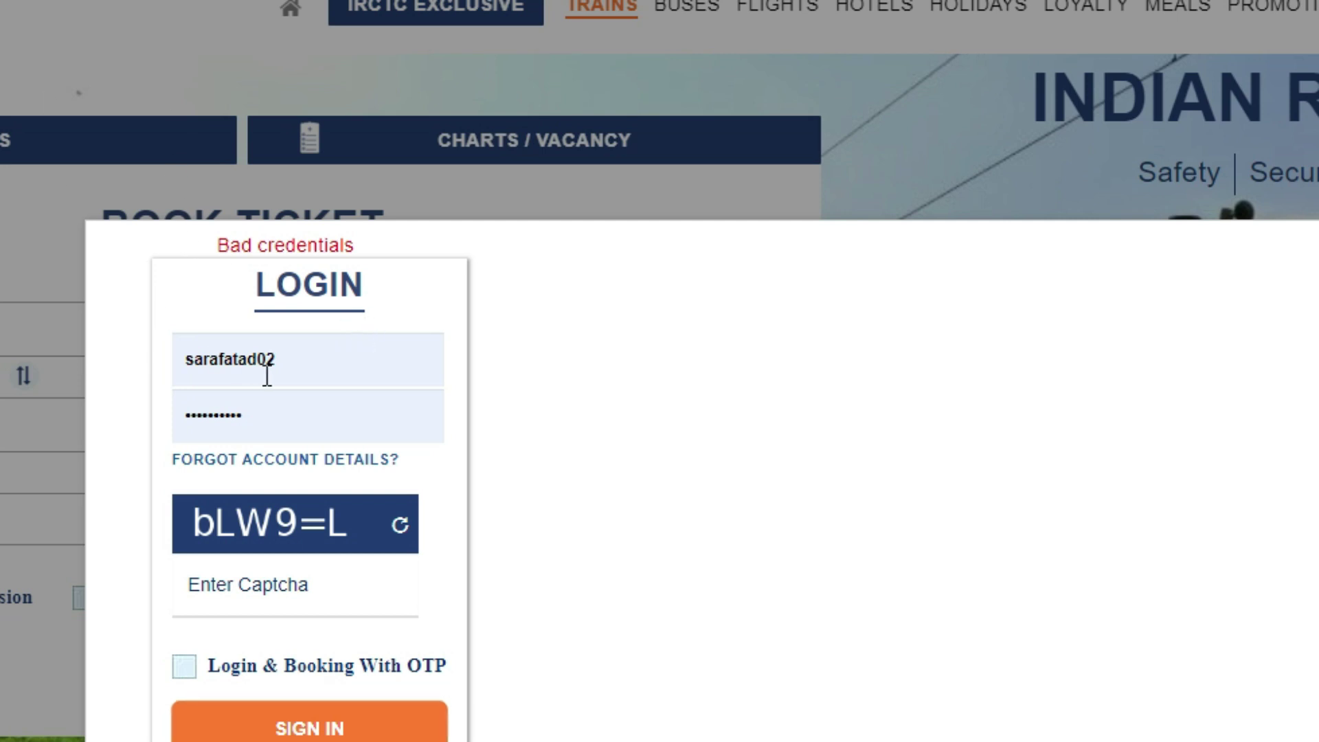
# Step: Copy the username from the login form's username field
pyautogui.doubleClick(310, 363)
pyautogui.rightClick(234, 363)
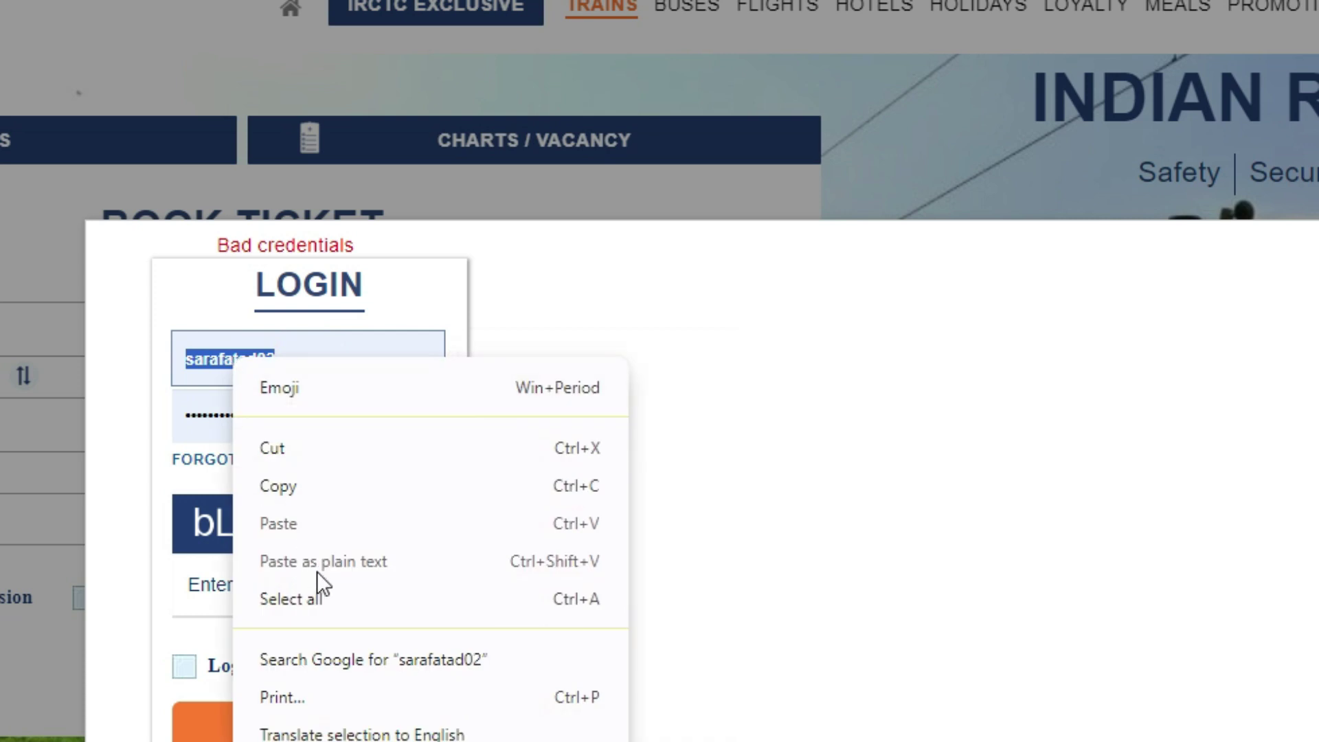
pyautogui.click(310, 490)
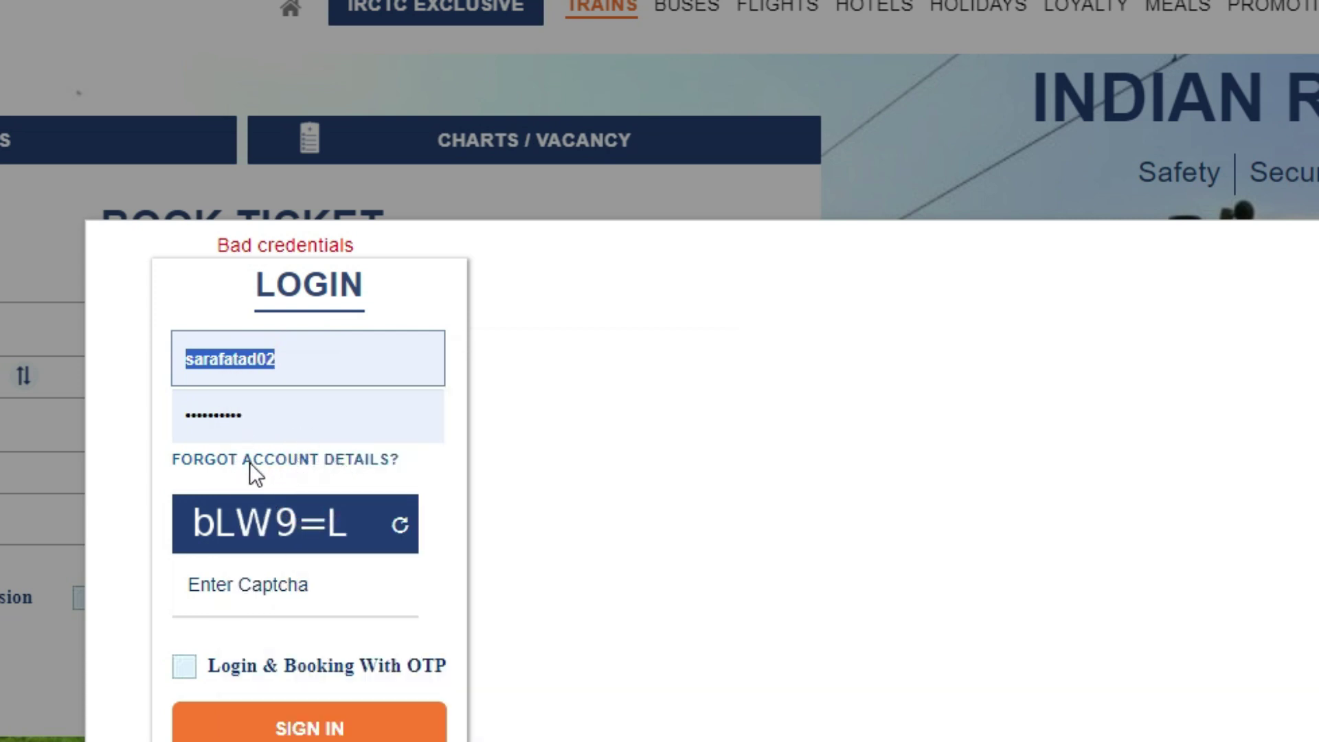
# Step: On Forgot Account Details, paste the username as User Id, enter the captcha and request a verification code
pyautogui.click(303, 464)
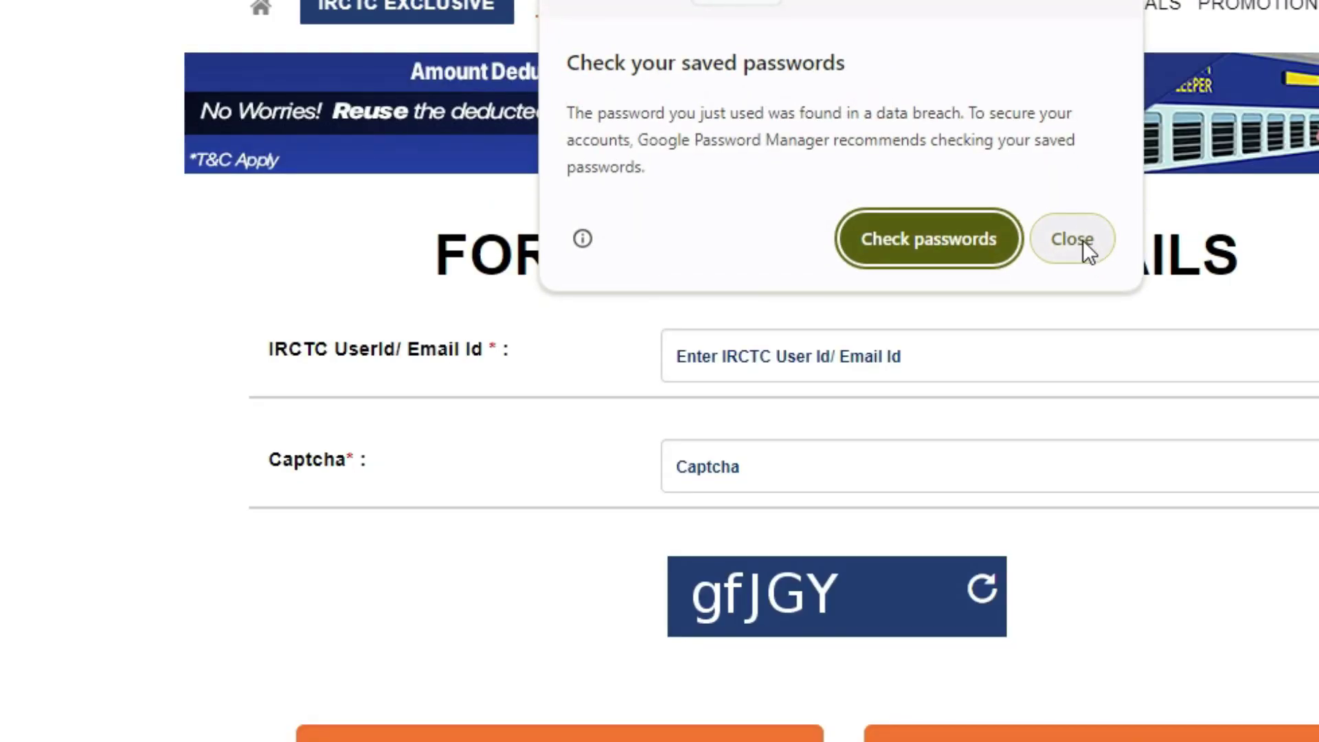
pyautogui.click(1084, 241)
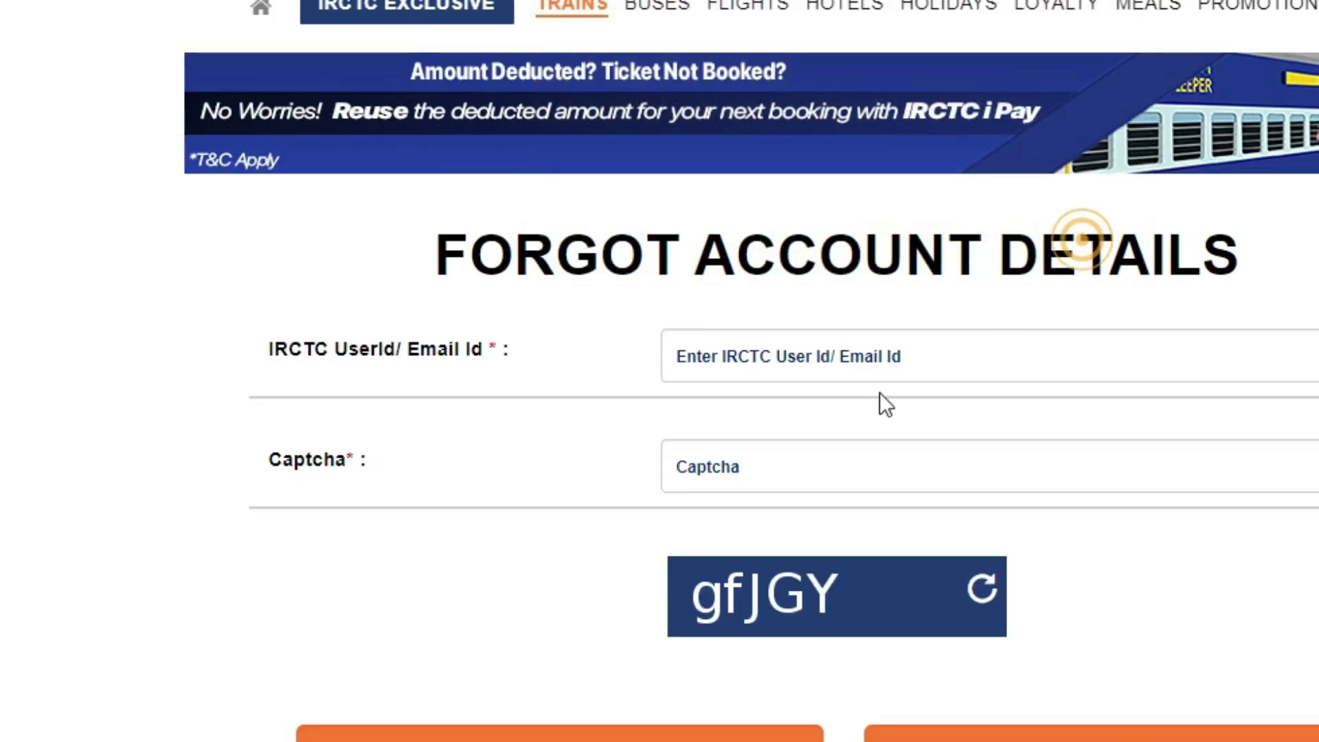
pyautogui.click(951, 357)
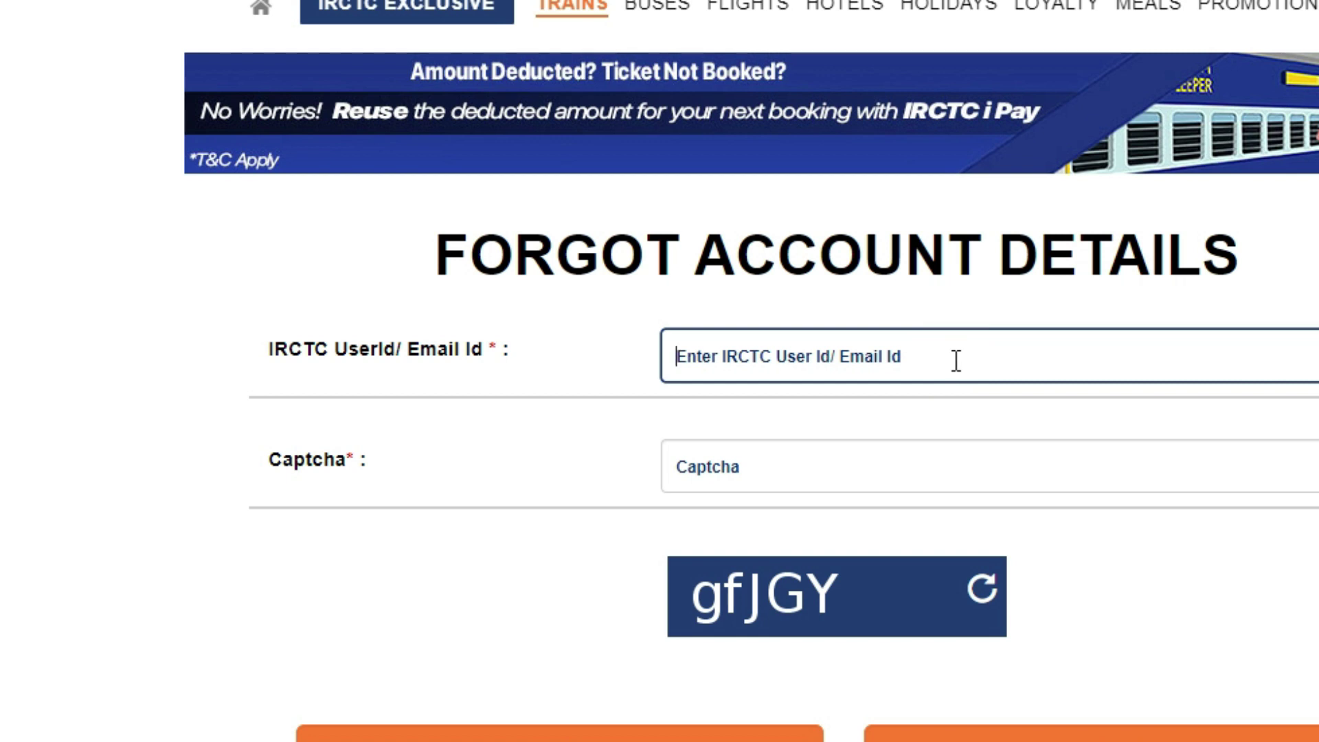
pyautogui.hotkey('ctrl', 'v')
pyautogui.click(787, 470)
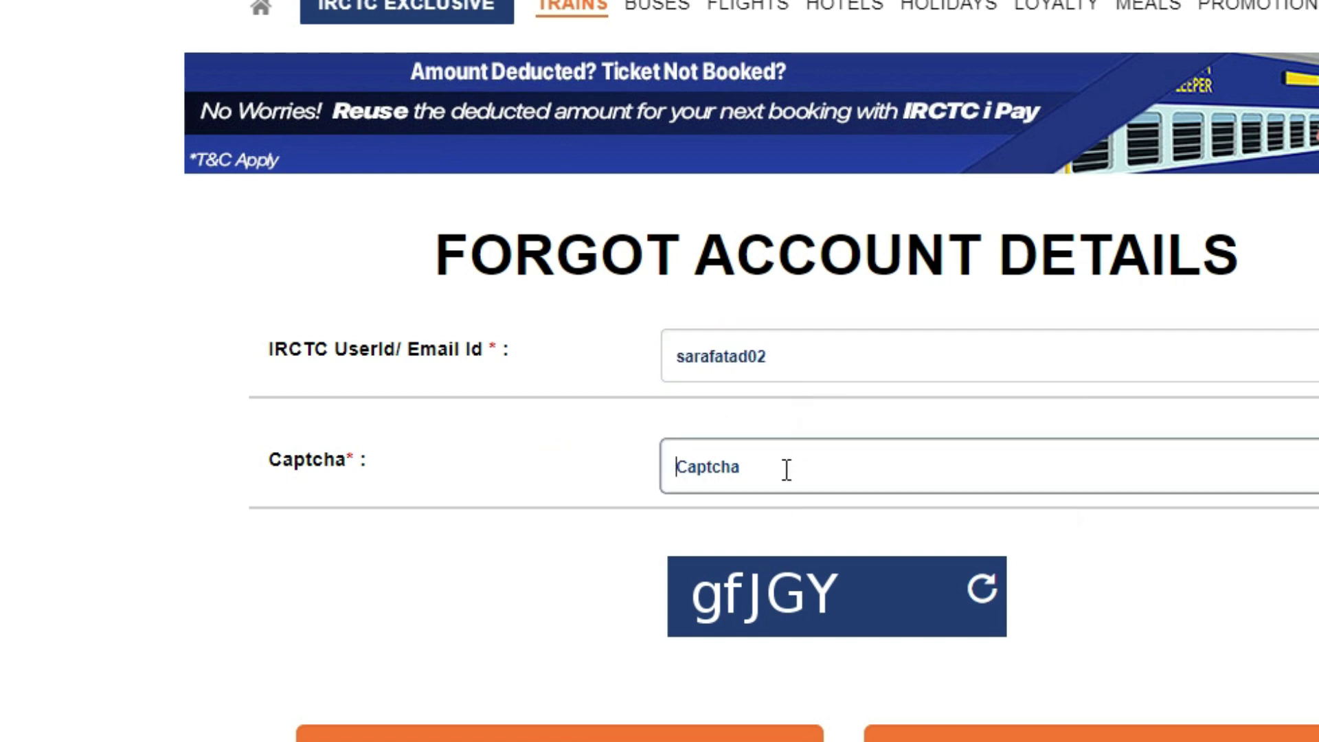
pyautogui.write('gf')
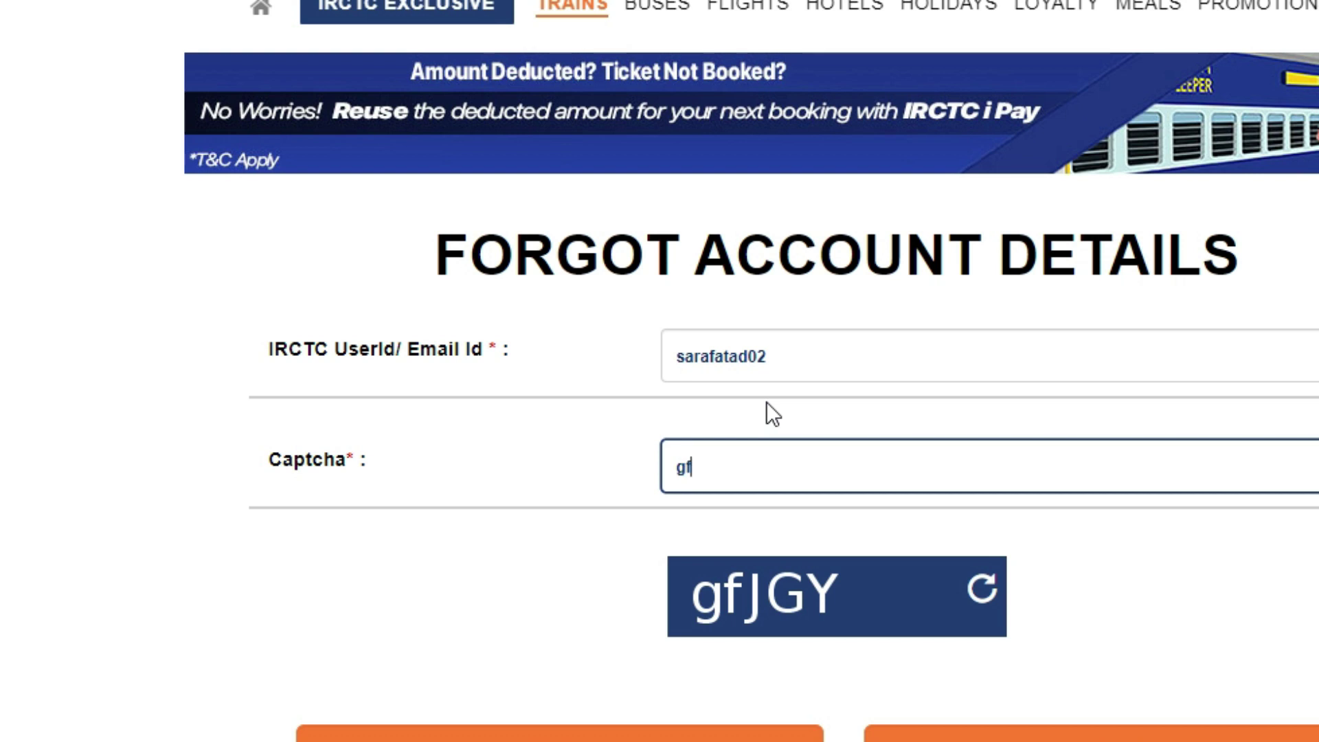
pyautogui.write('JGY')
pyautogui.click(896, 731)
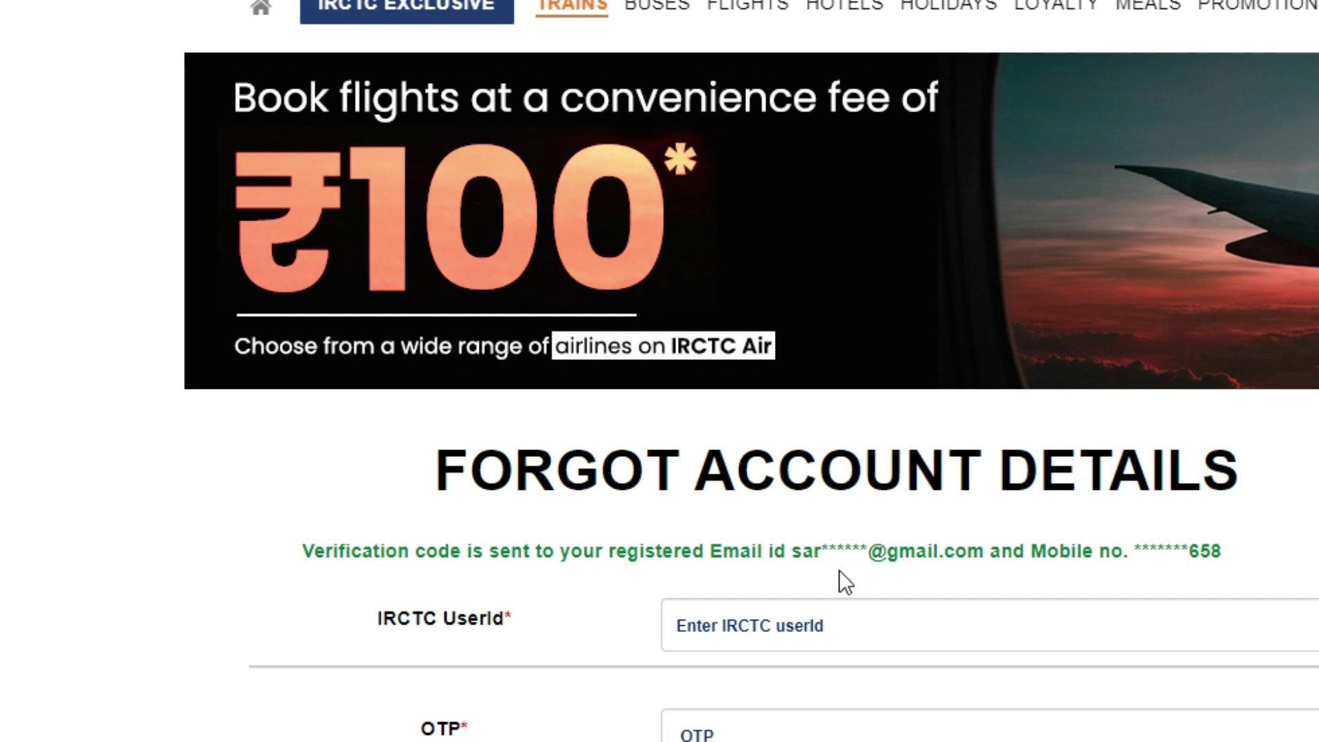
# Step: Fill in the IRCTC UserId and the OTP received by email and mobile
pyautogui.moveTo(796, 552)
pyautogui.mouseDown()
pyautogui.moveTo(1263, 557)
pyautogui.moveTo(818, 558)
pyautogui.mouseUp()
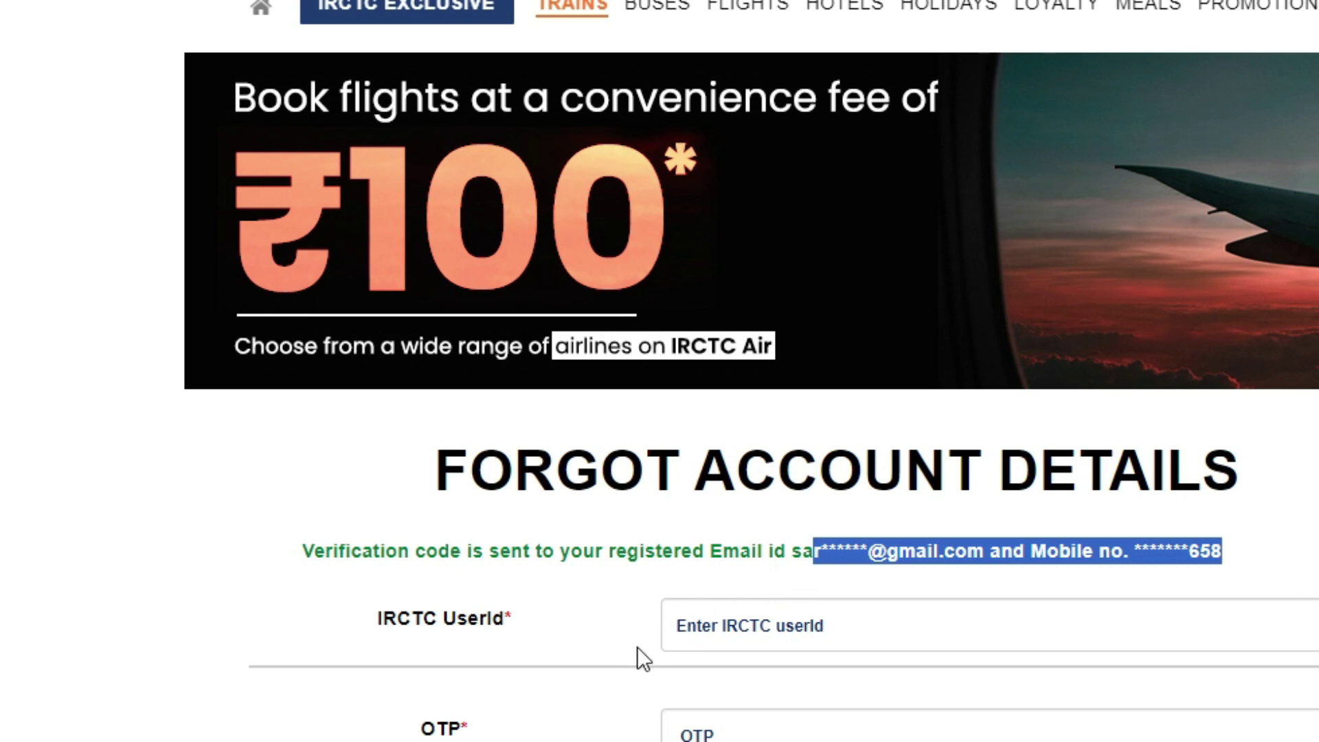
pyautogui.click(909, 629)
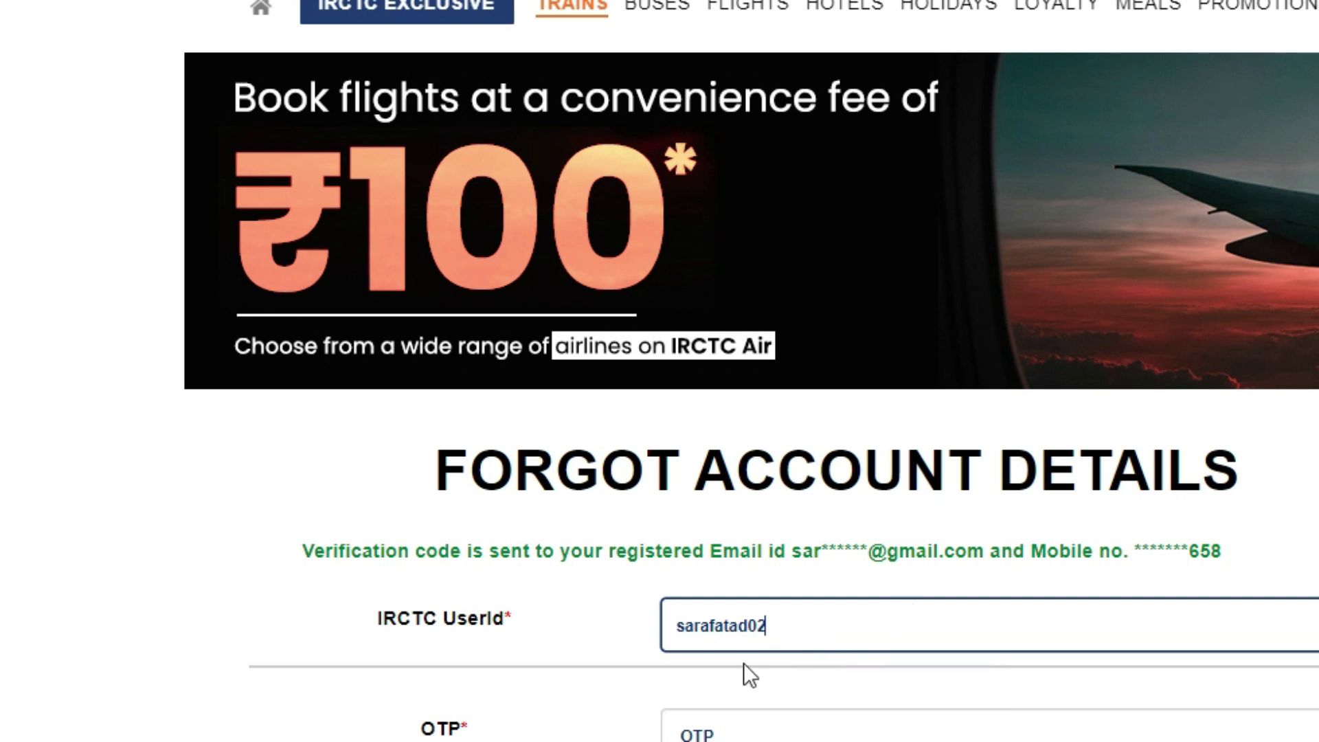
pyautogui.click(829, 737)
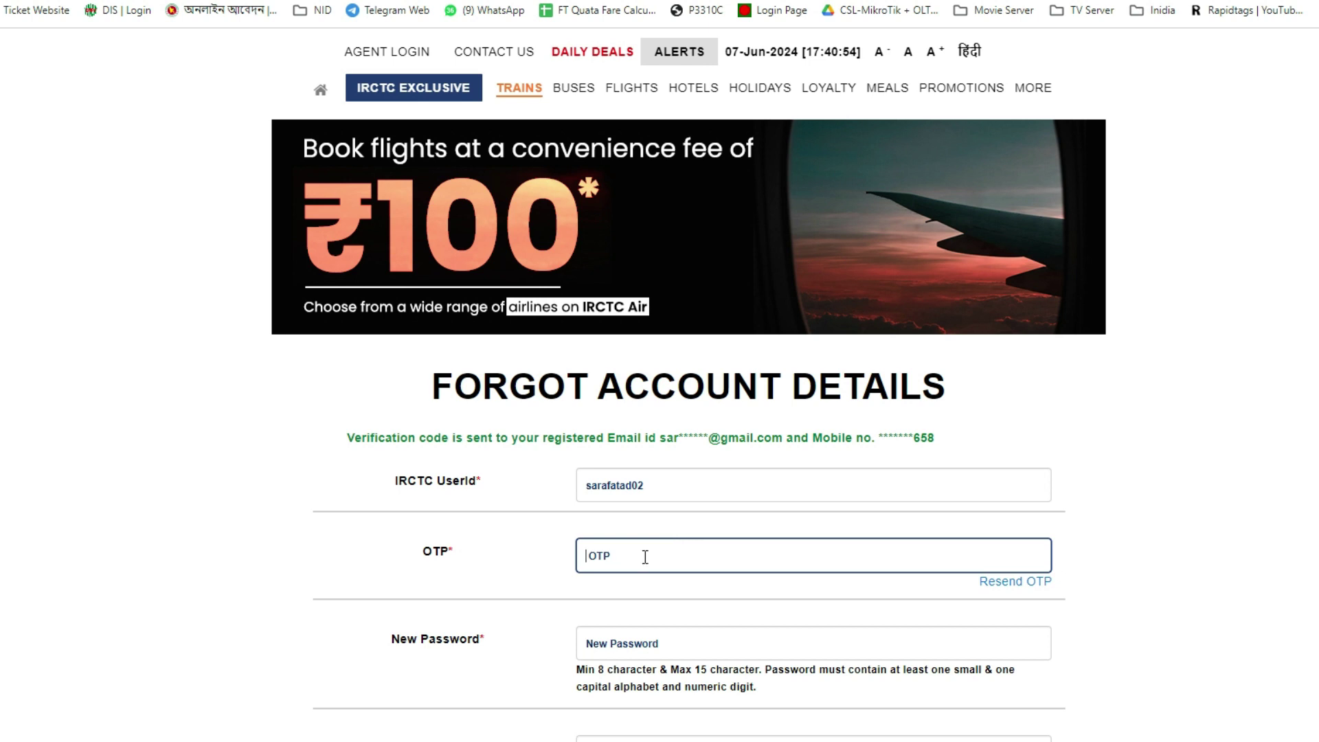
pyautogui.click(645, 553)
# Step: Enter and confirm the new password, fill the captcha, and submit with Update Password
pyautogui.scroll(-3, 732, 485)
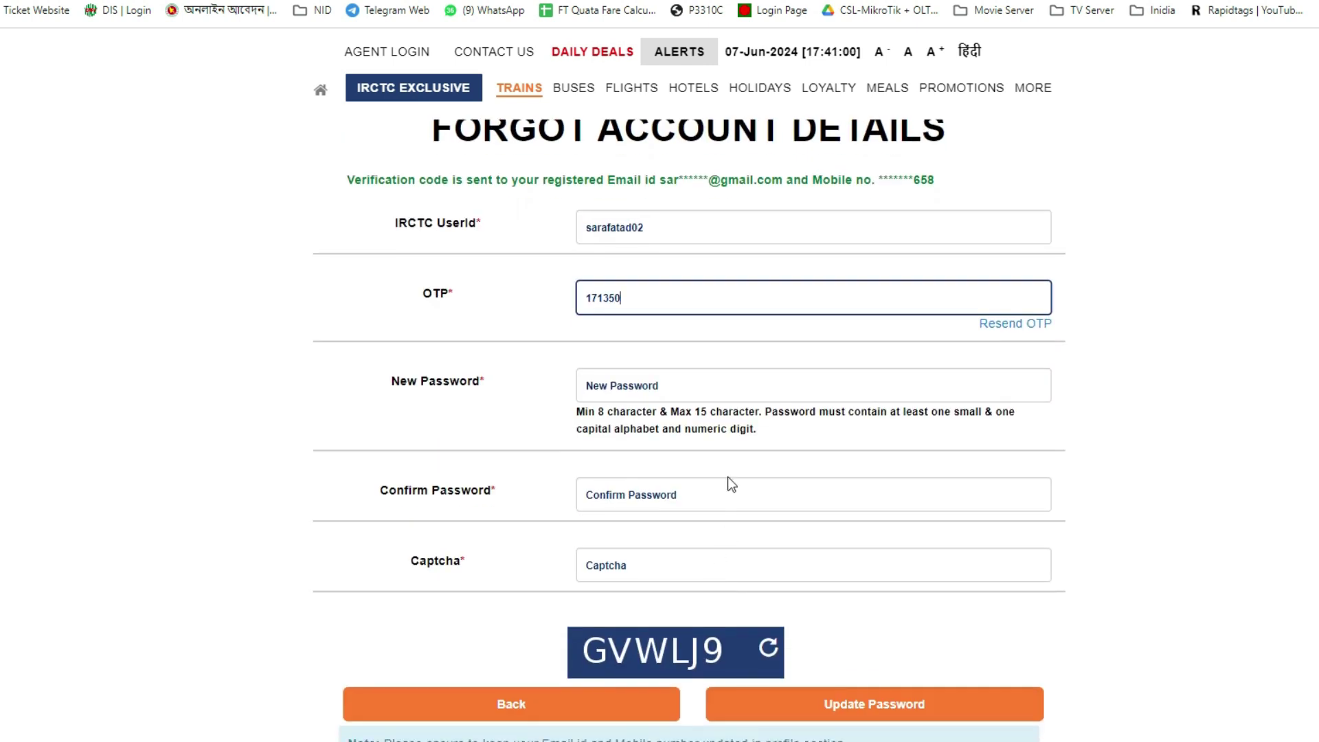
pyautogui.click(759, 374)
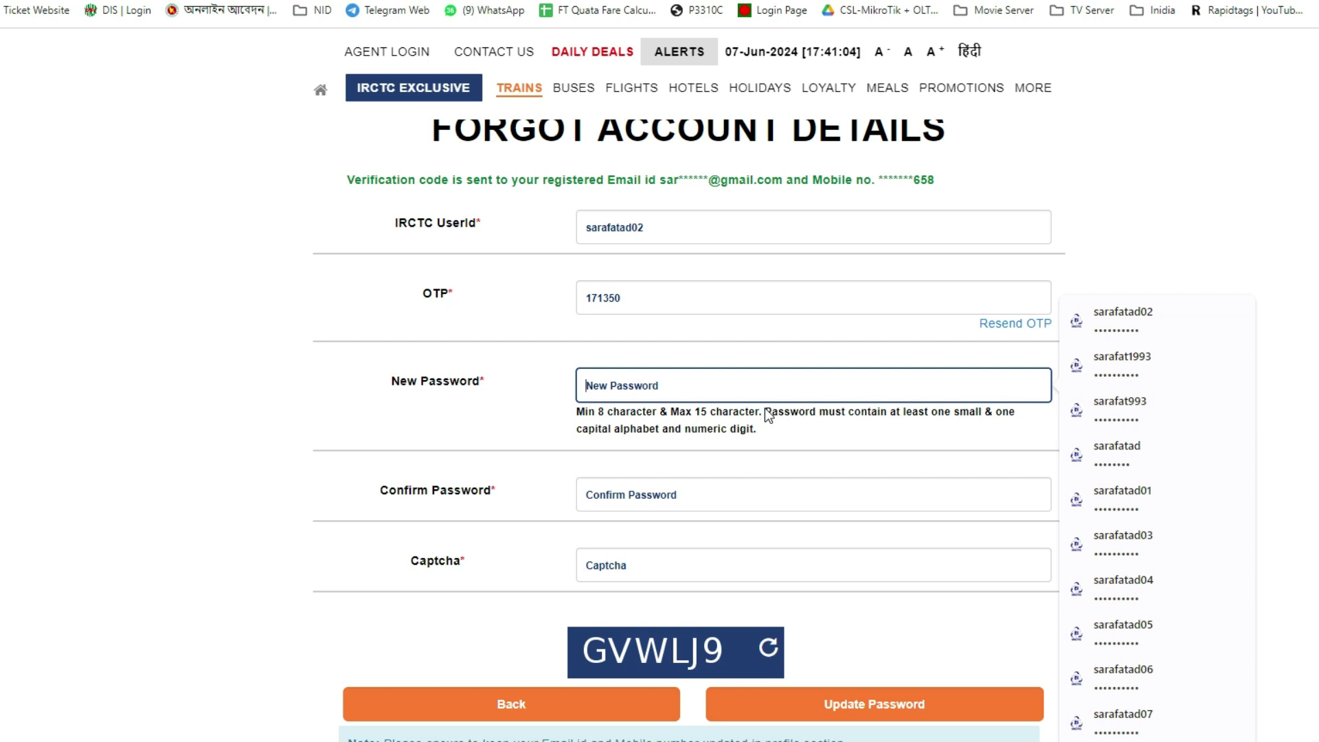
pyautogui.write('****')
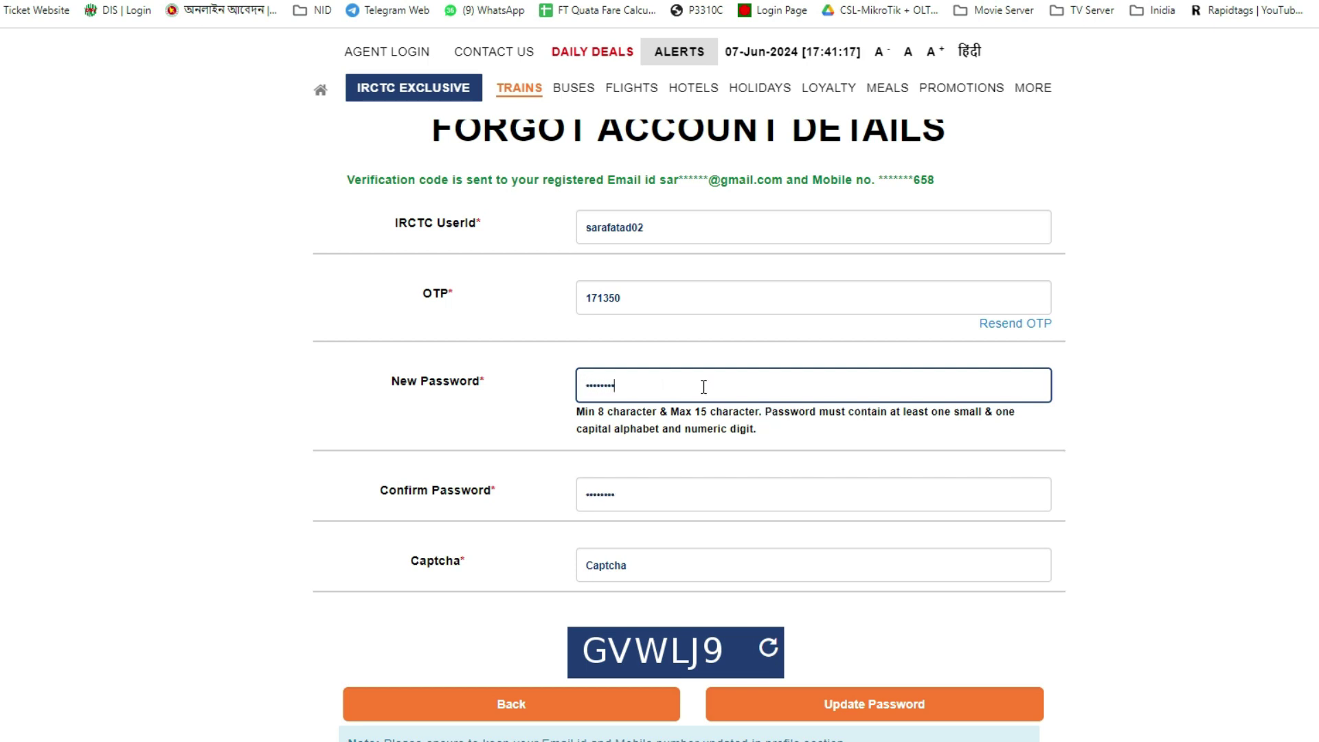
pyautogui.click(662, 566)
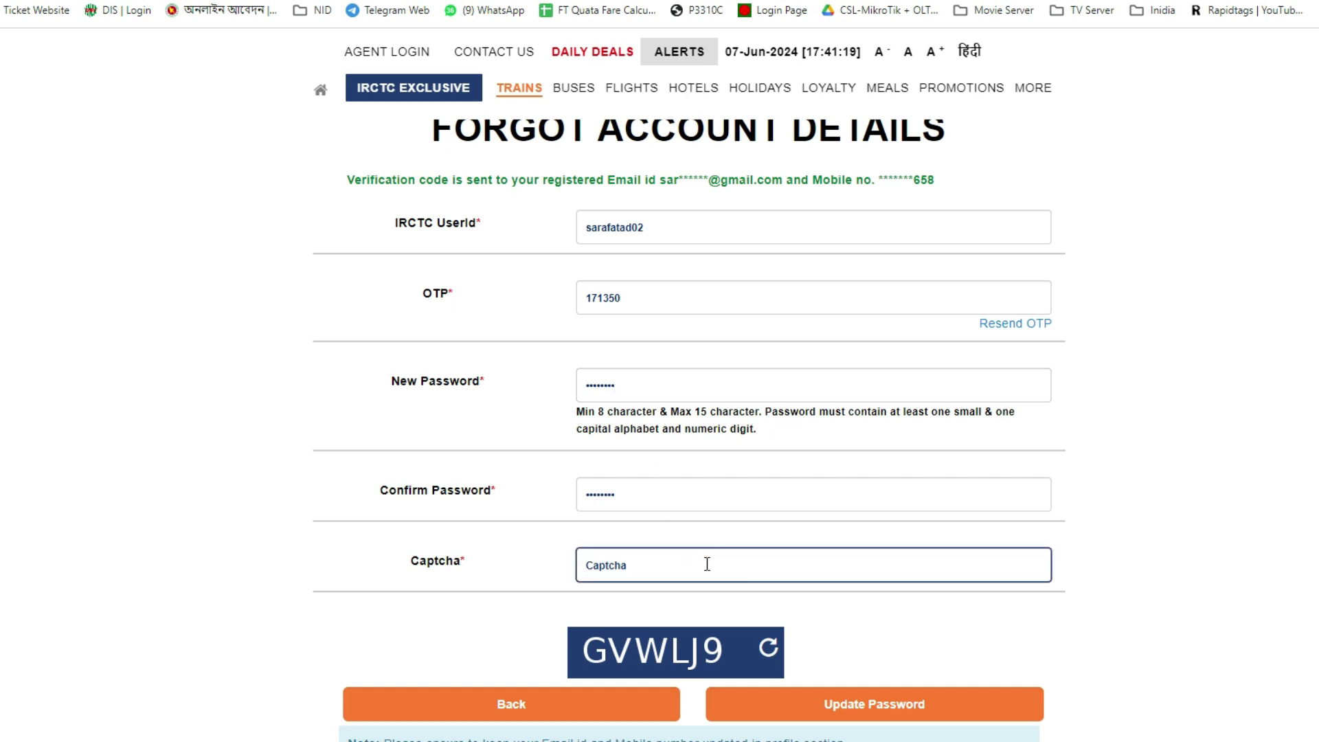
pyautogui.click(887, 705)
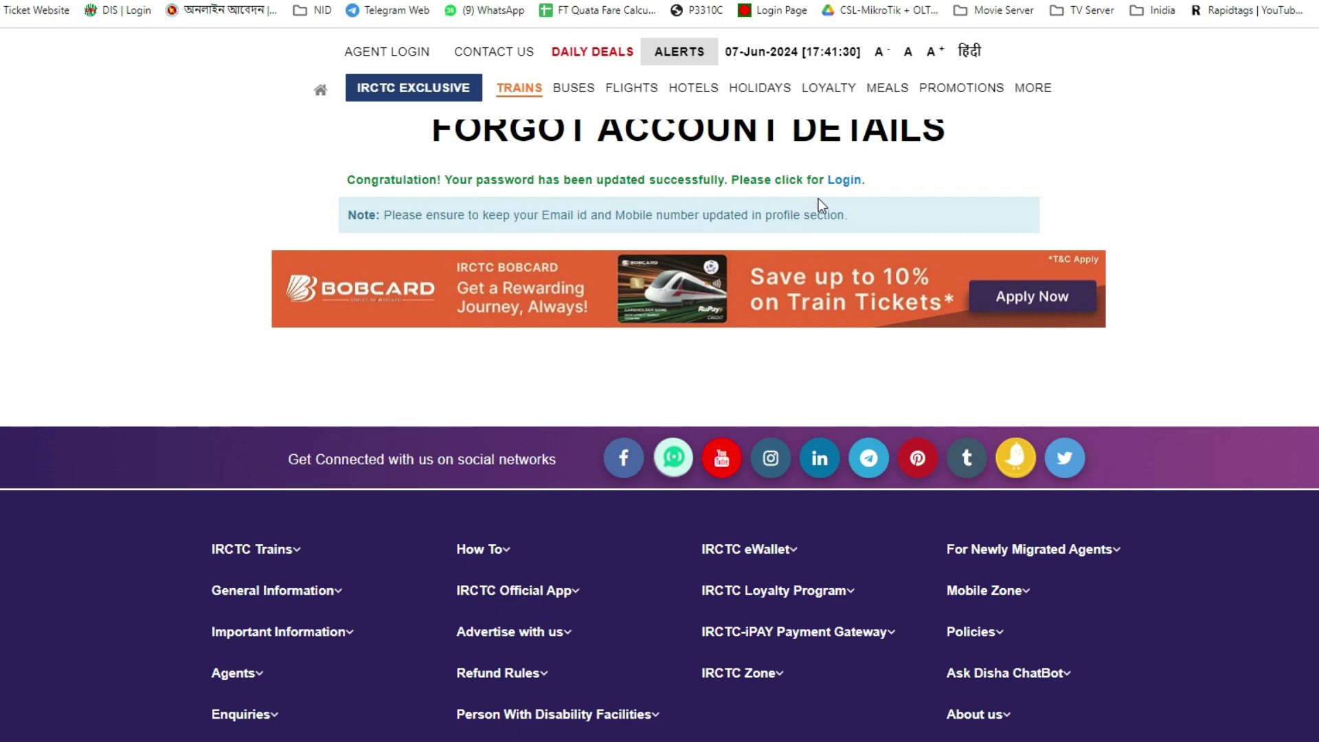
# Step: Return to the home page, save the new password in Chrome, and abandon a first sign-in attempt
pyautogui.click(834, 180)
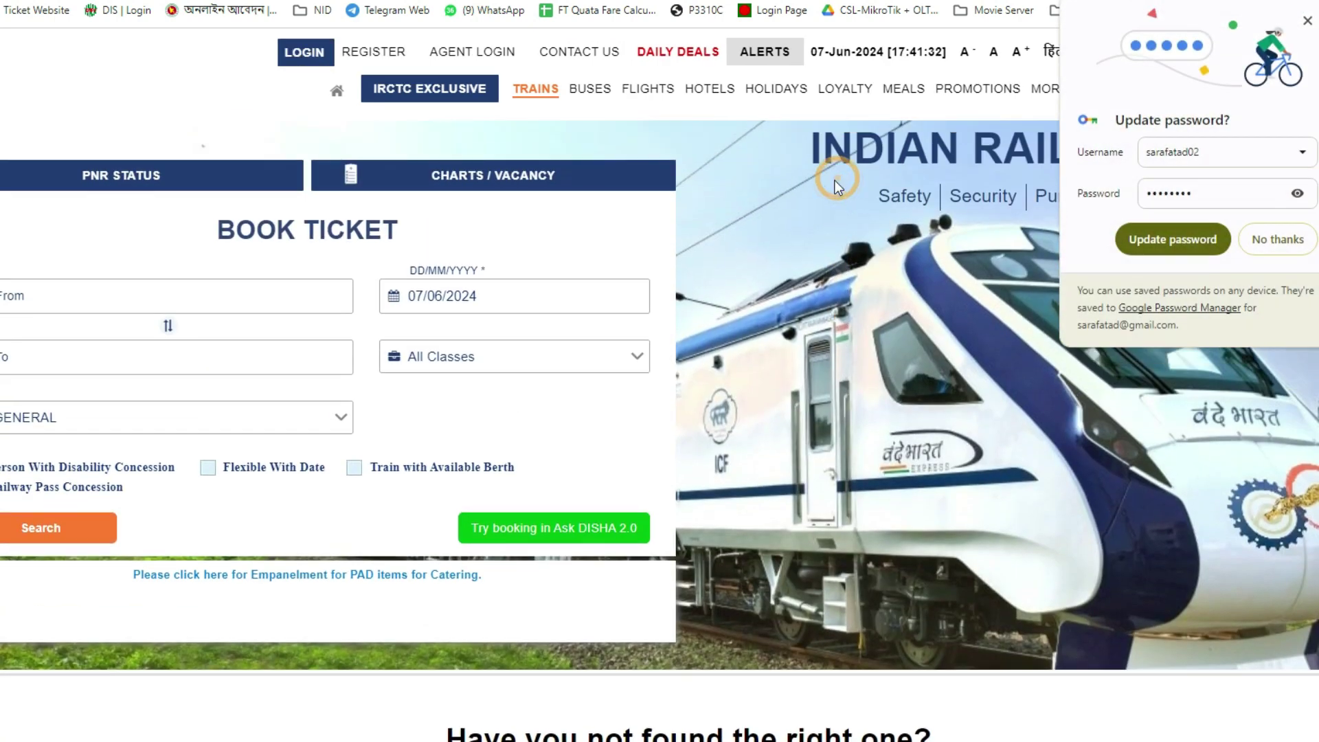
pyautogui.click(1204, 240)
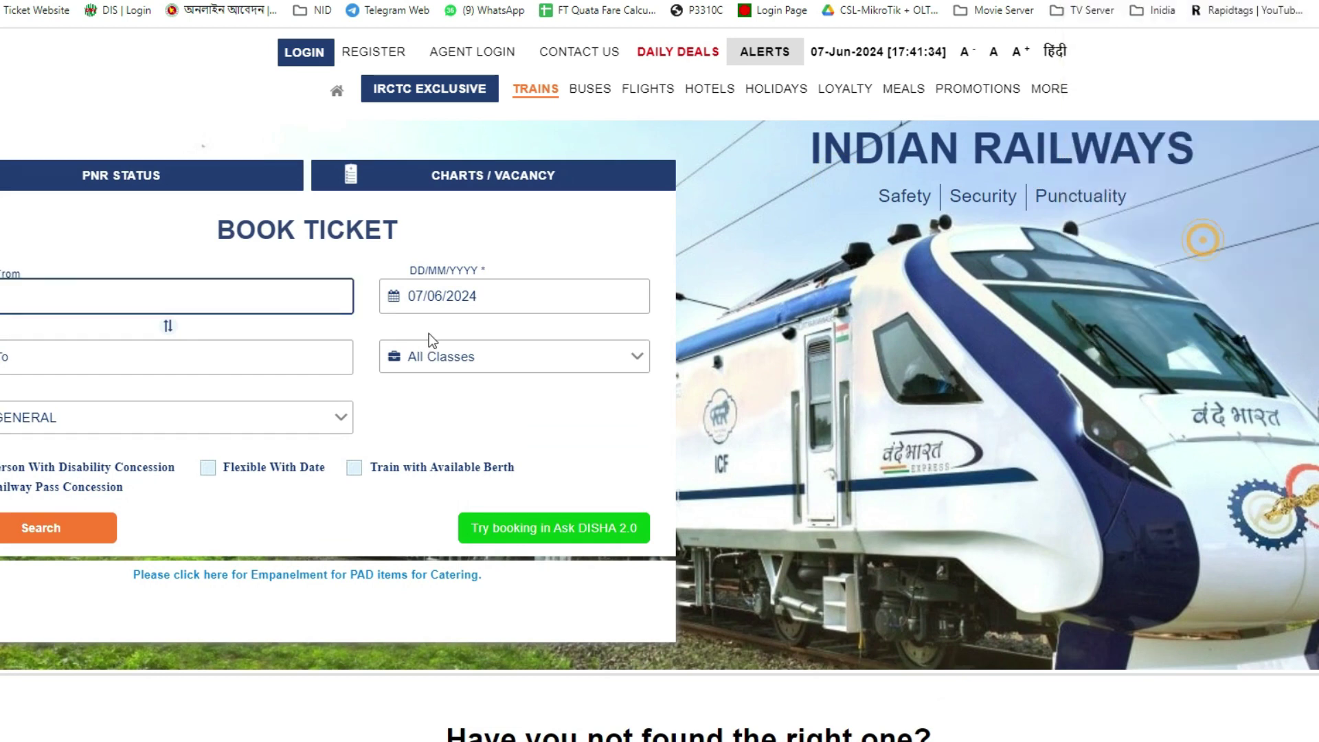
pyautogui.click(304, 51)
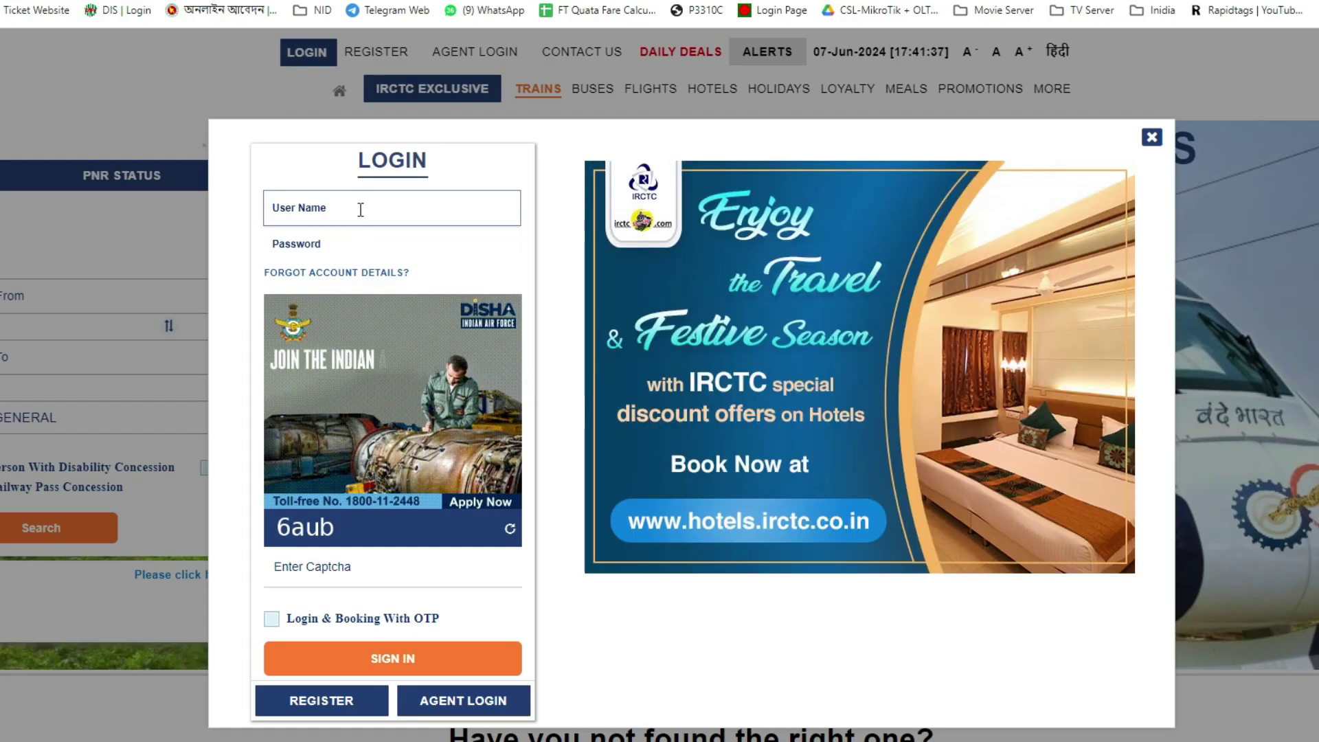
pyautogui.click(359, 209)
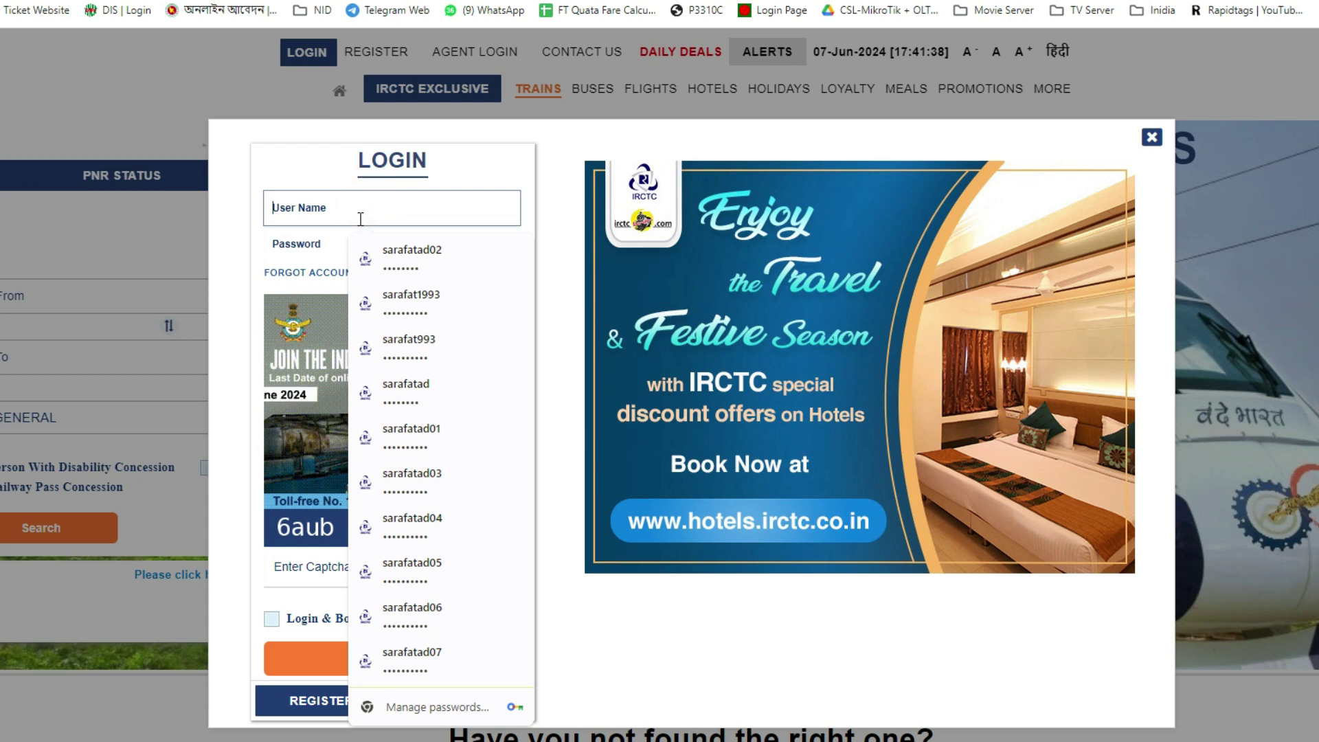
pyautogui.click(416, 265)
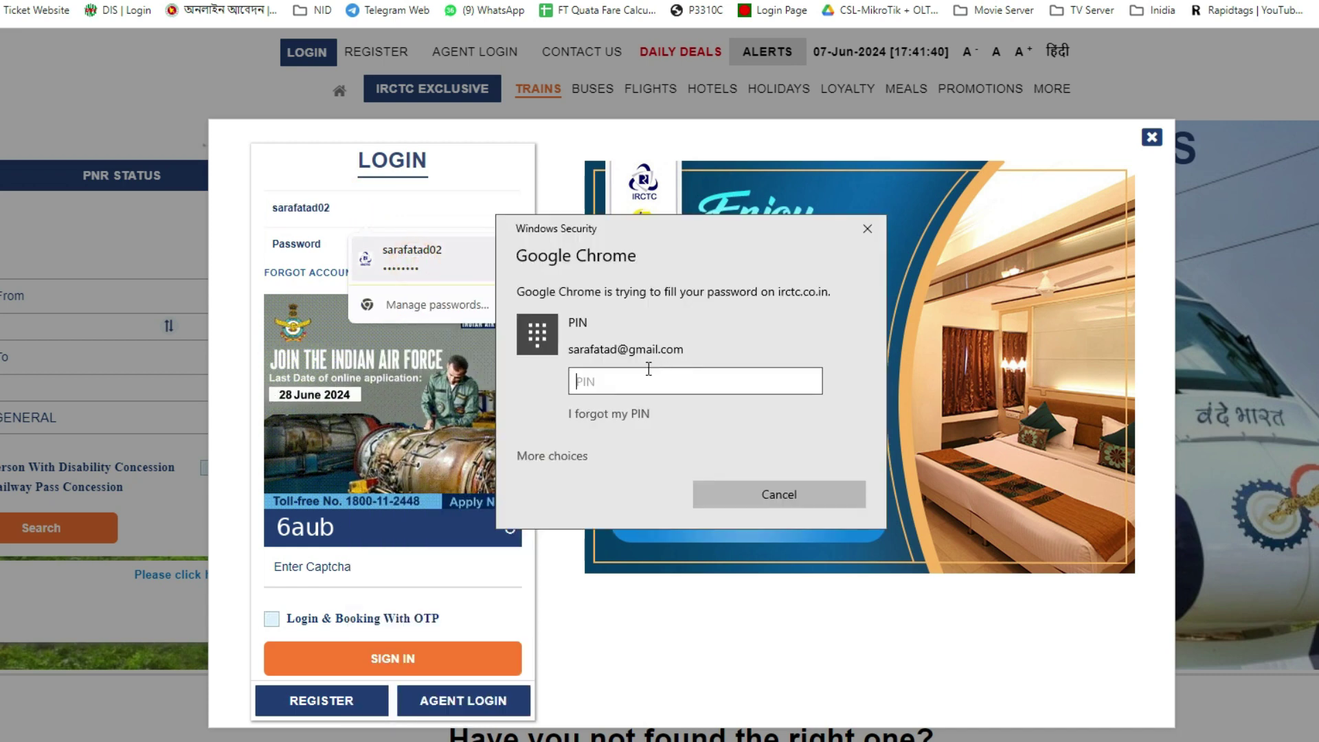
pyautogui.write('••••')
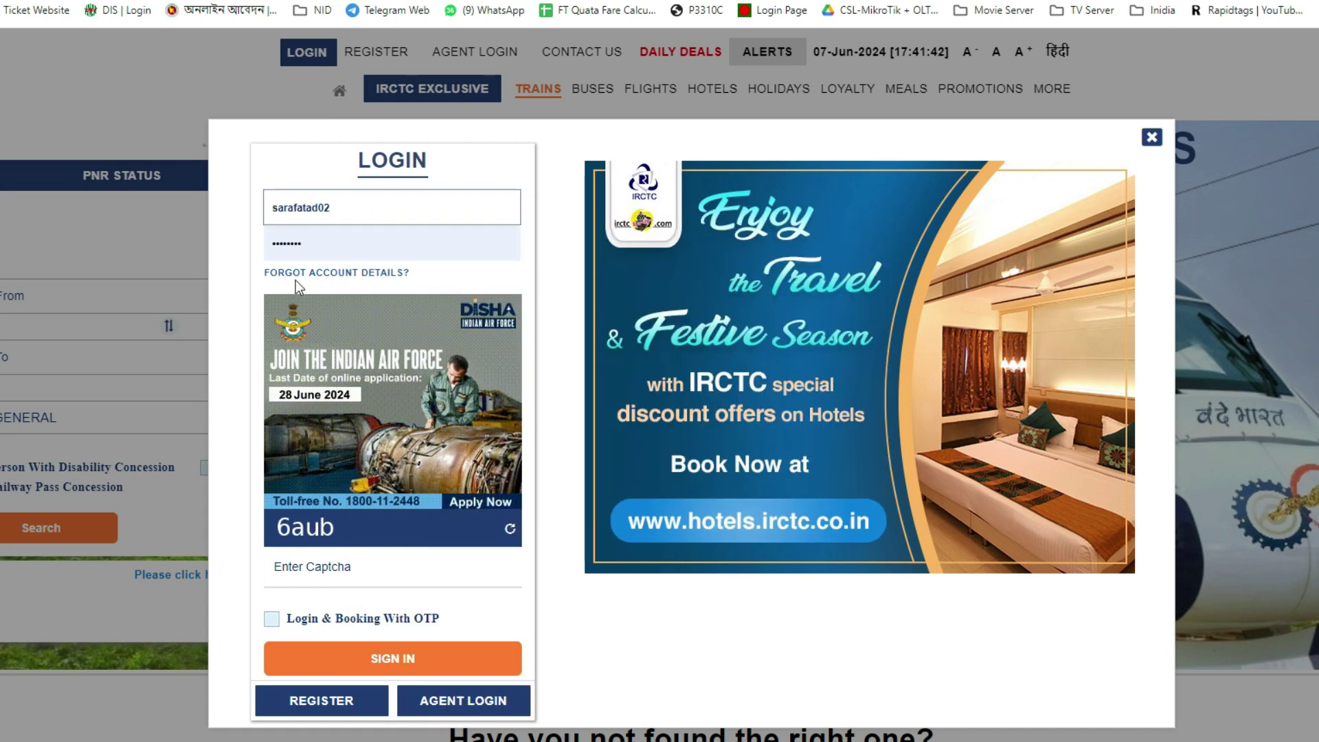
pyautogui.click(354, 237)
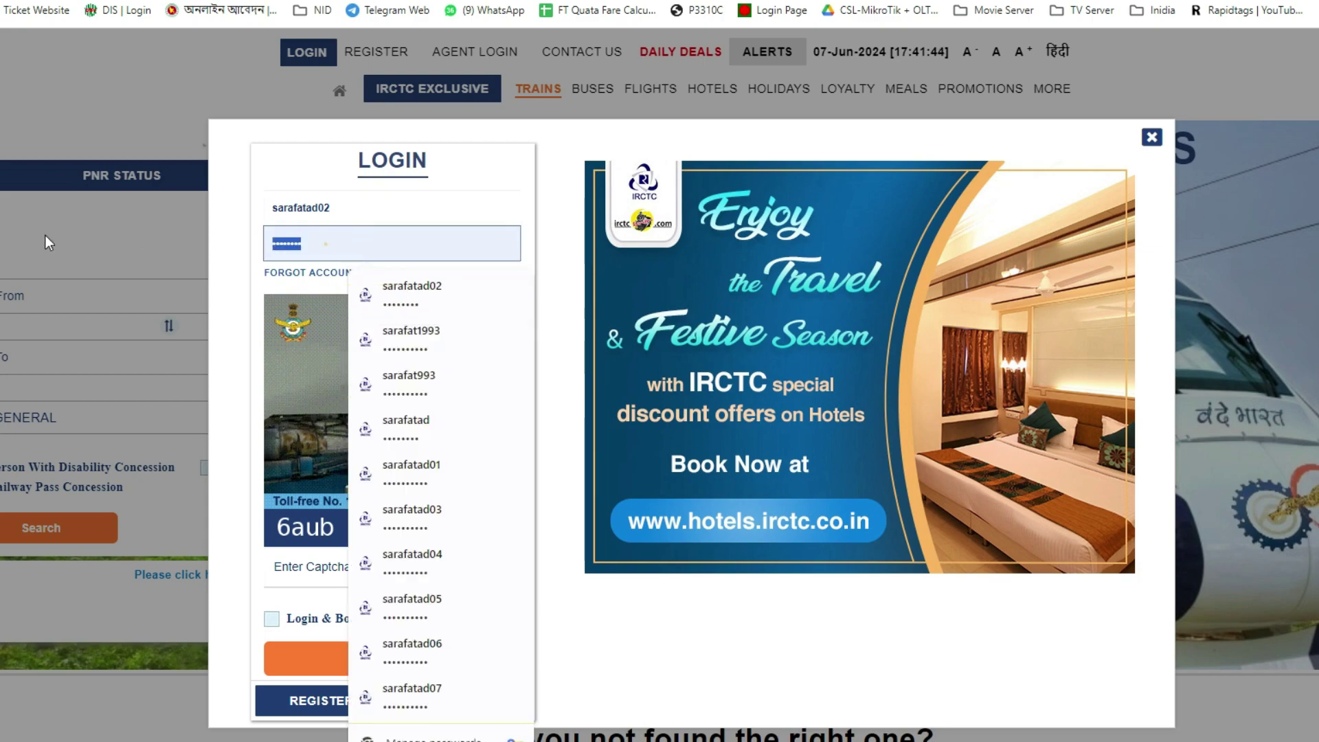
pyautogui.click(45, 235)
# Step: Sign in with the autofilled user name, the retyped new password and the captcha
pyautogui.click(306, 69)
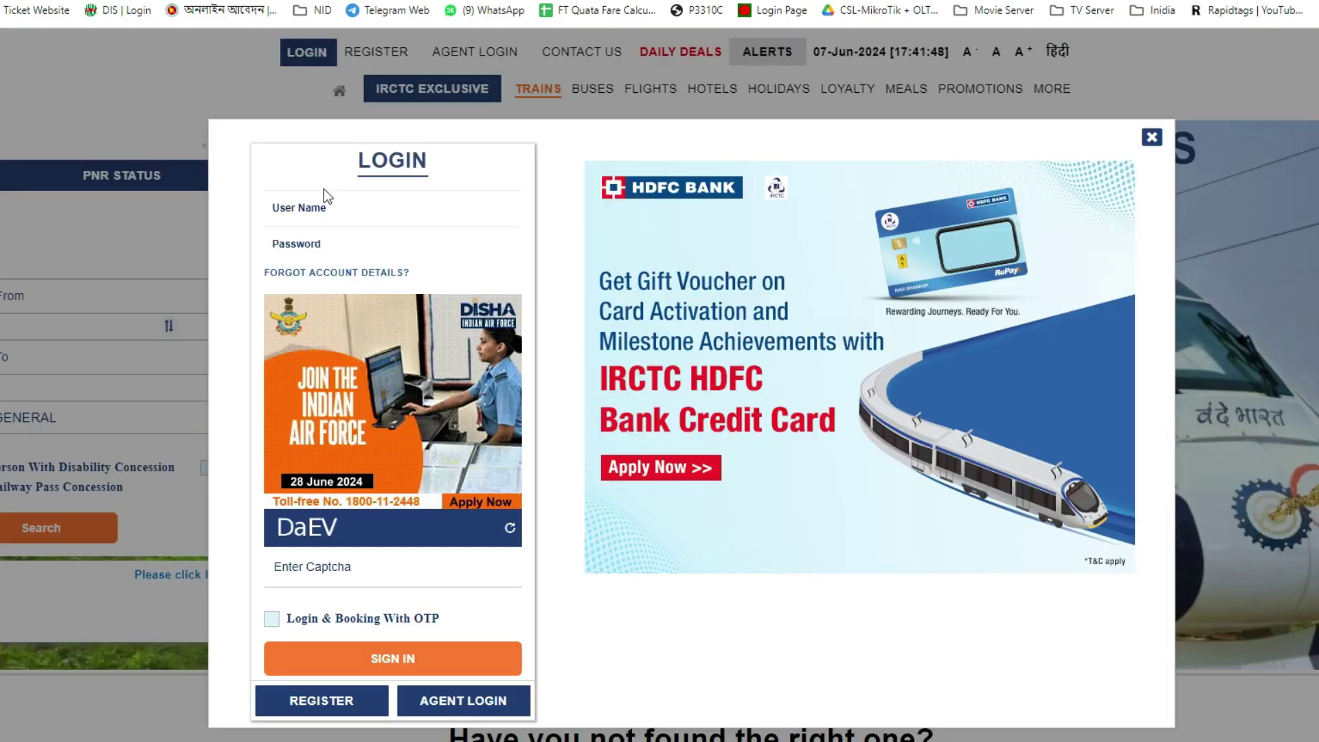
pyautogui.click(324, 208)
pyautogui.click(413, 255)
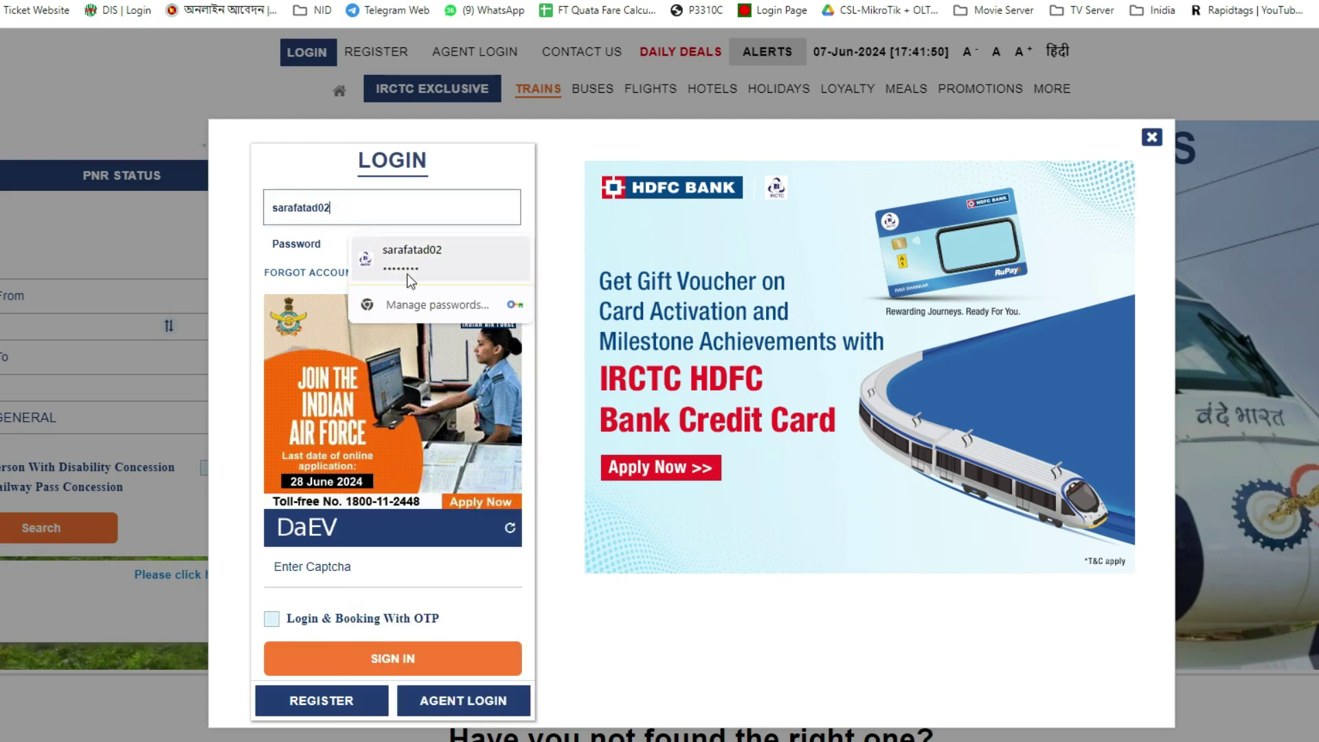
pyautogui.click(415, 248)
pyautogui.click(366, 241)
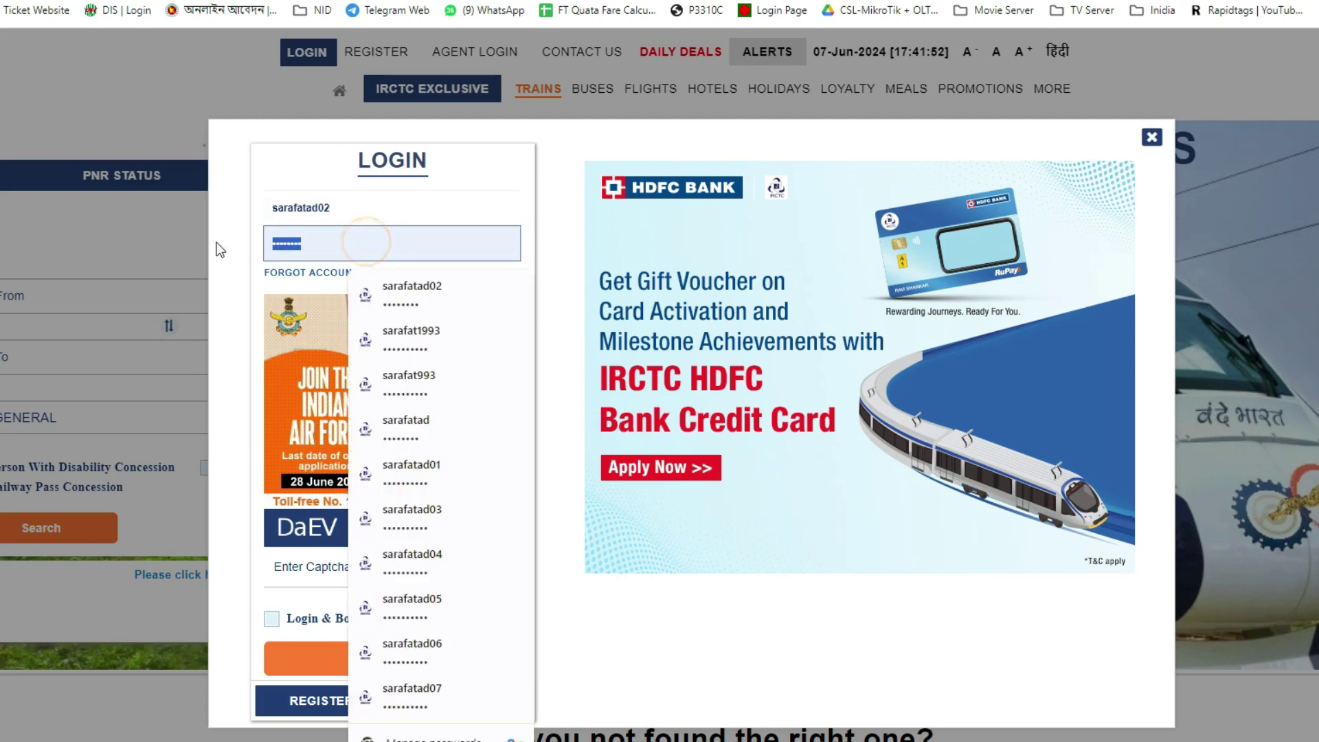
pyautogui.press('BackSpace')
pyautogui.write('•••')
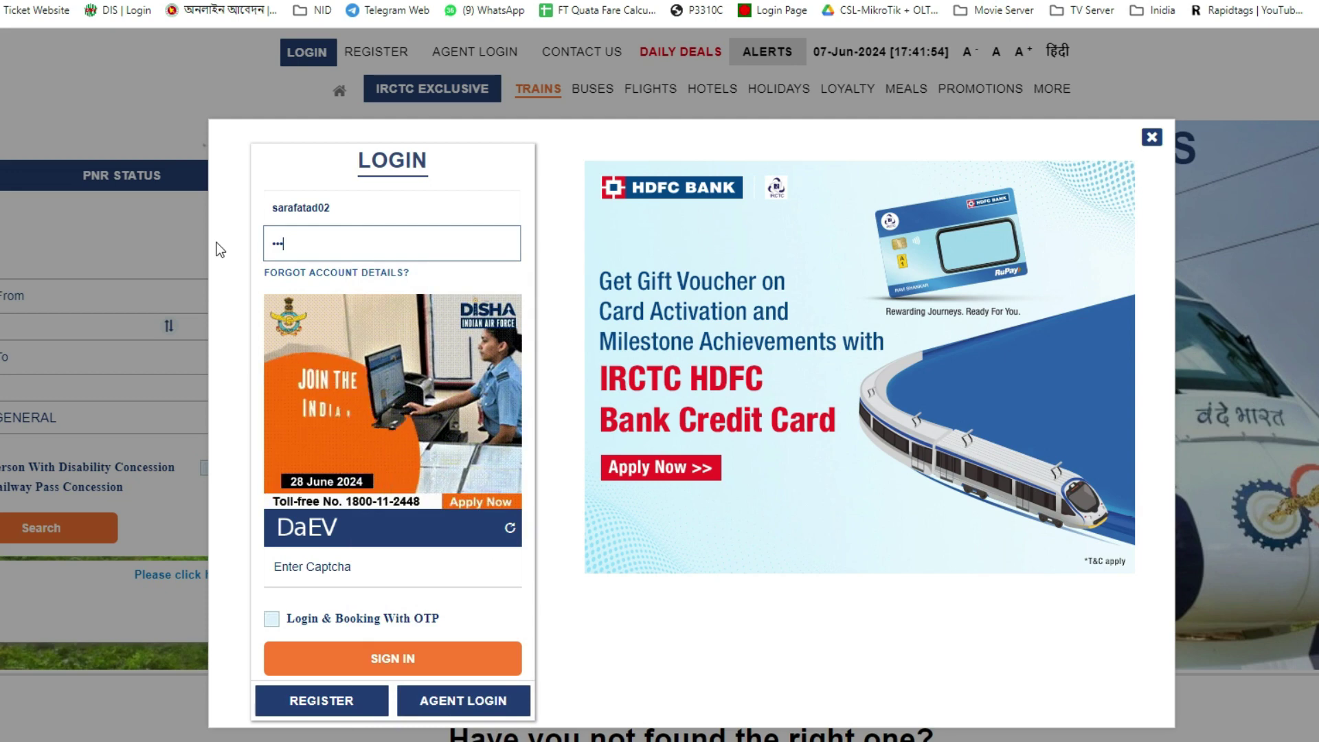
pyautogui.write('•••••')
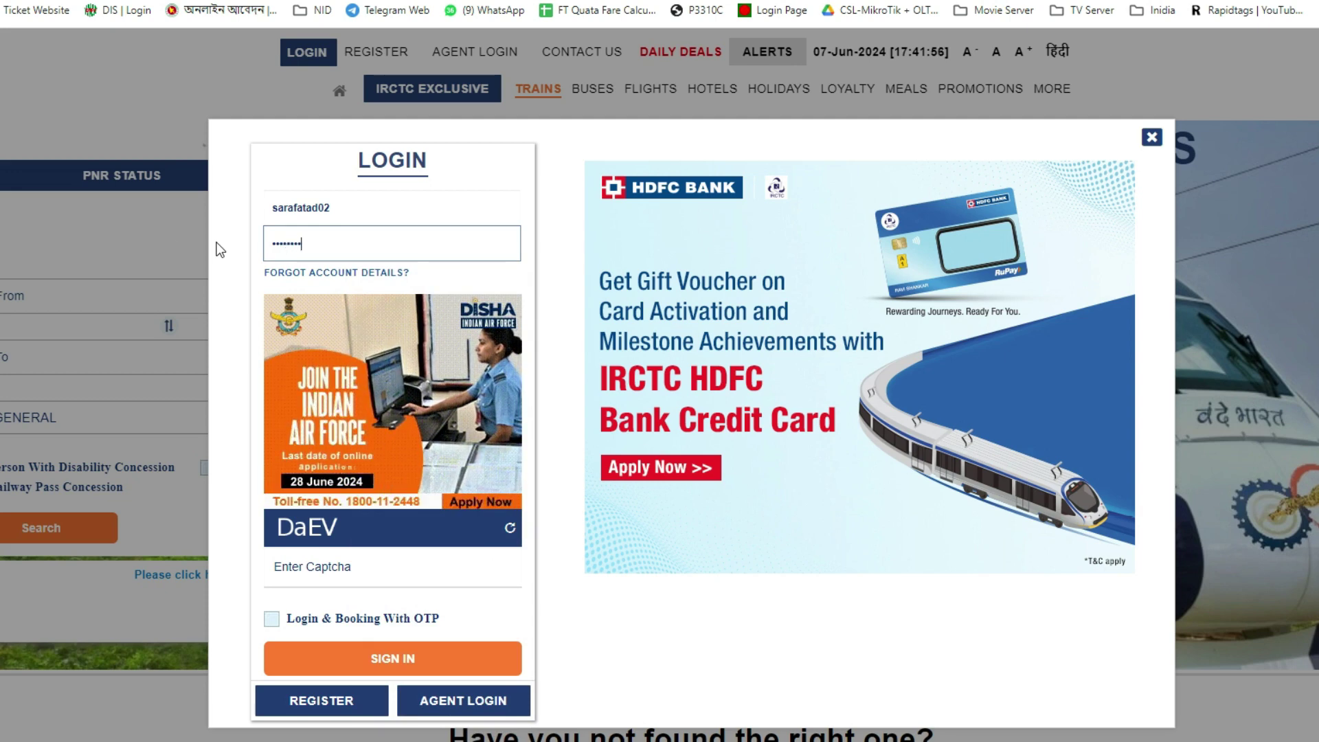
pyautogui.click(325, 566)
pyautogui.write('DaEV')
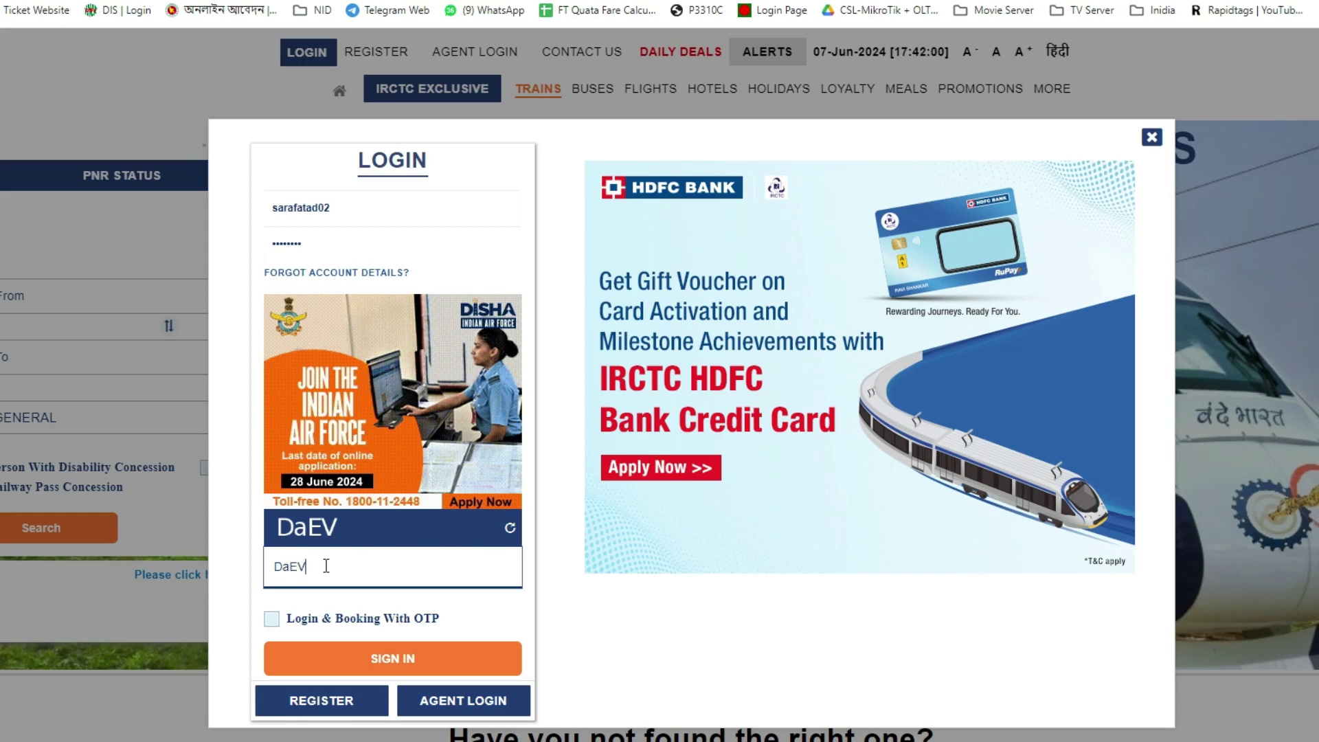
pyautogui.click(447, 656)
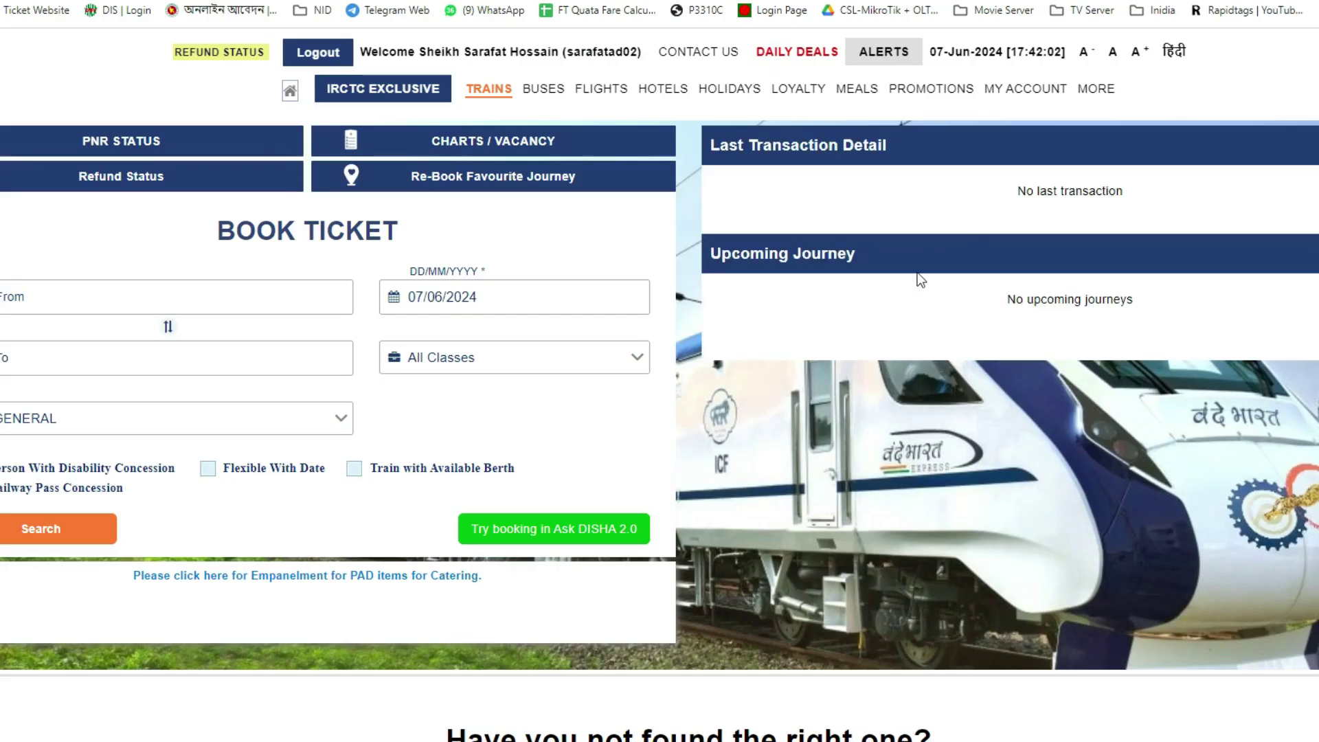
# Step: From MY ACCOUNT > My Transactions, view Booked Ticket History, Failed Transaction History, then Ticket Refund History
pyautogui.moveTo(799, 100)
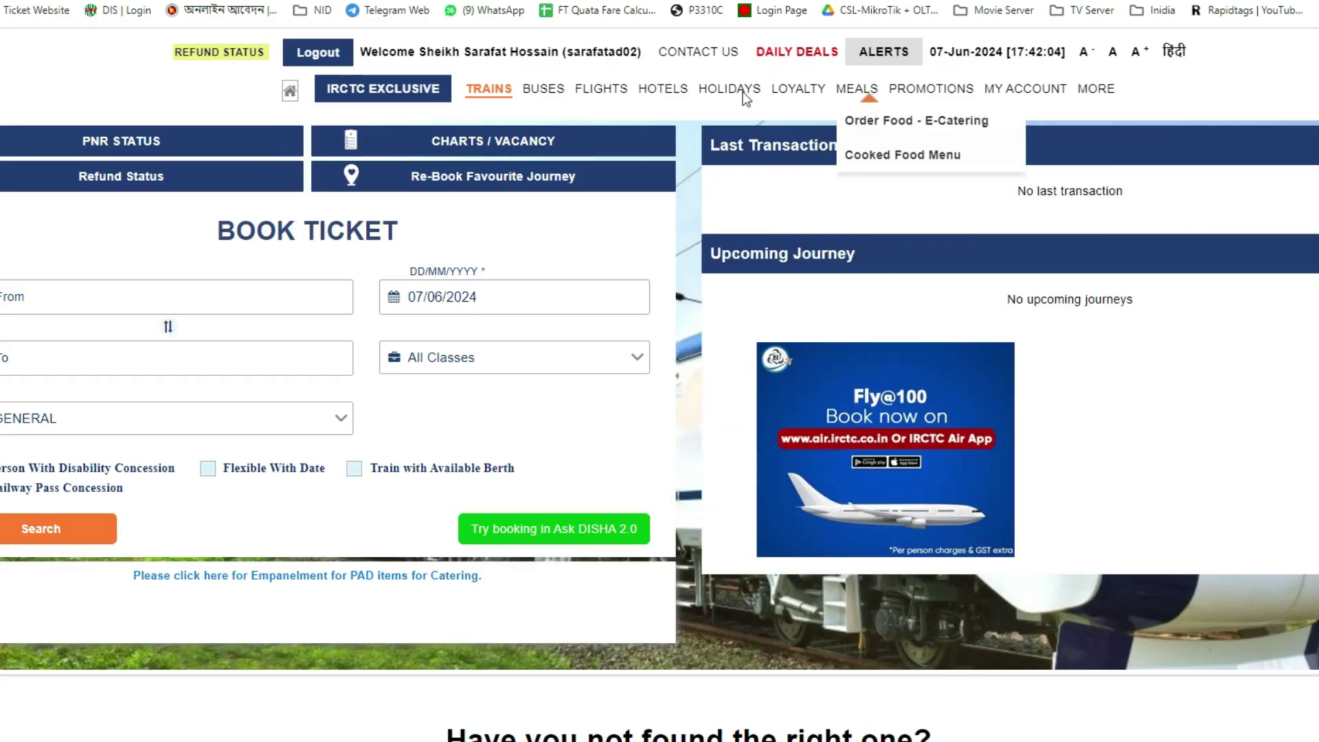
pyautogui.moveTo(1034, 129)
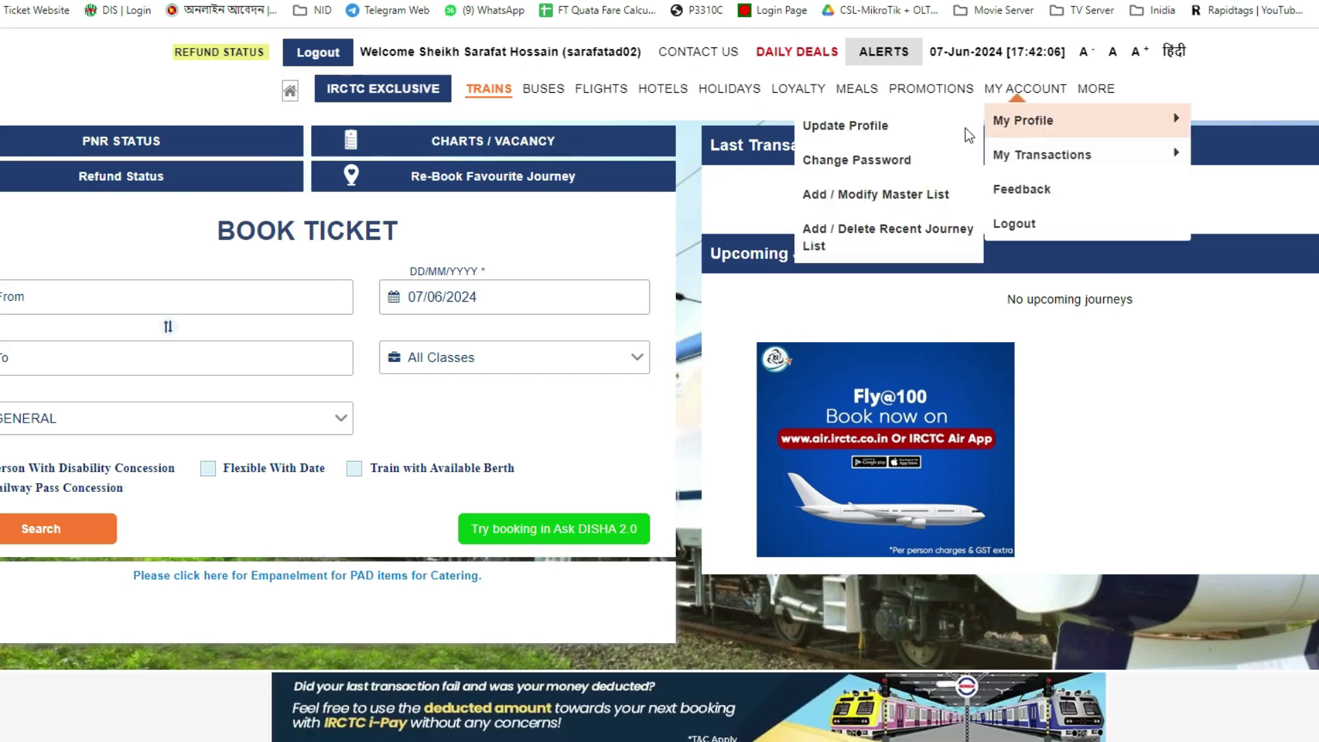
pyautogui.moveTo(1084, 172)
pyautogui.click(911, 165)
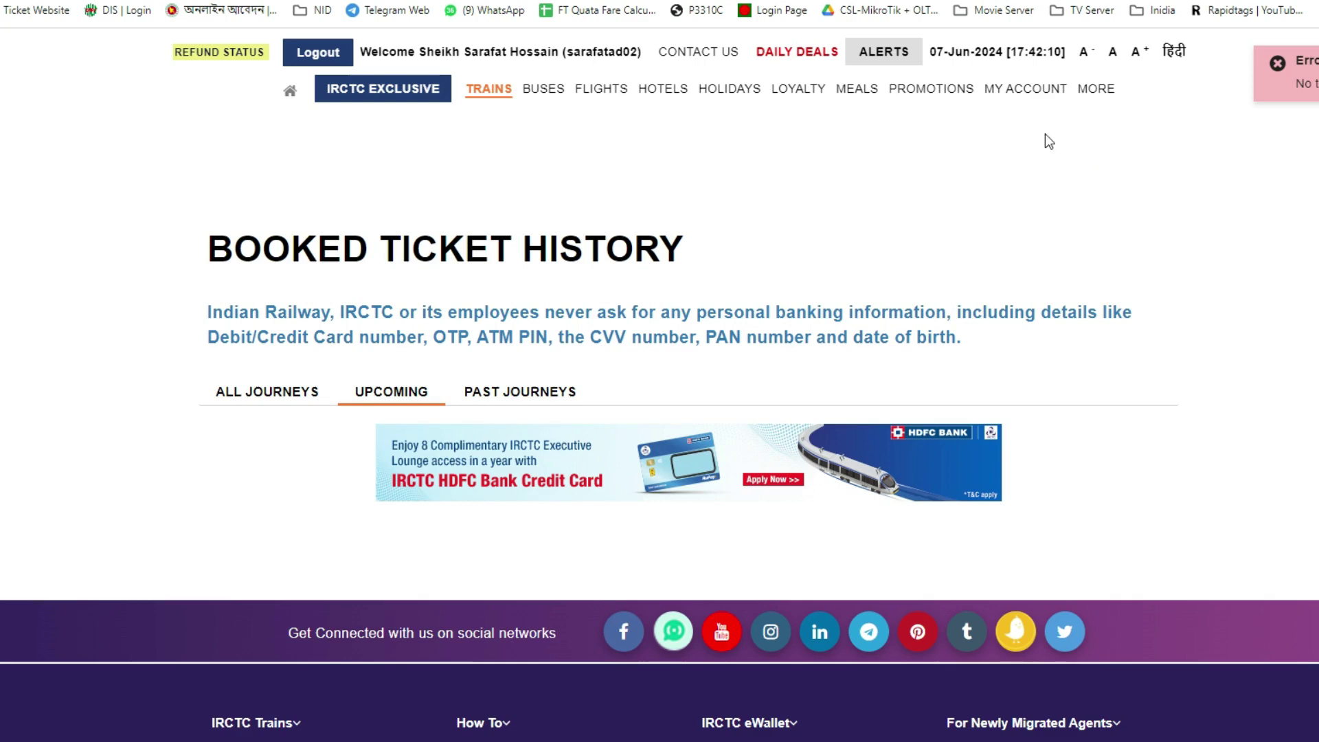
pyautogui.moveTo(1027, 91)
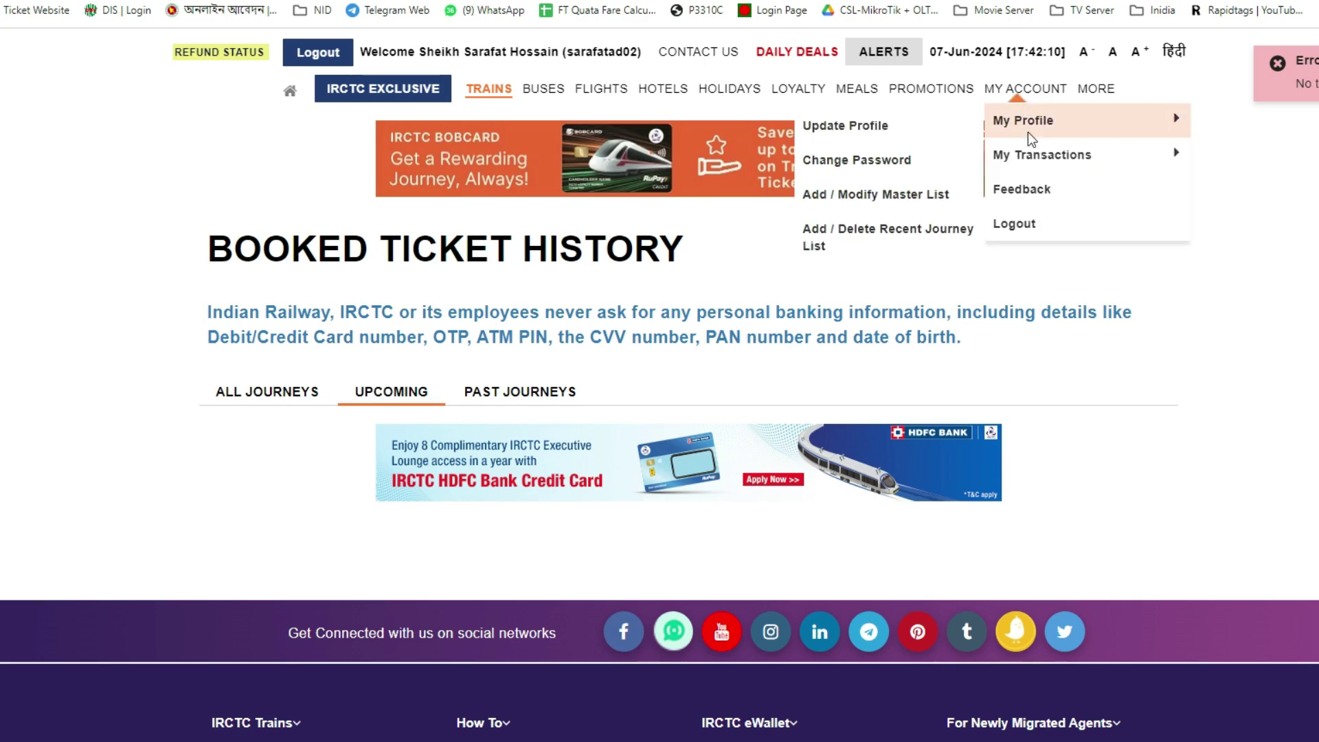
pyautogui.moveTo(1032, 158)
pyautogui.click(896, 197)
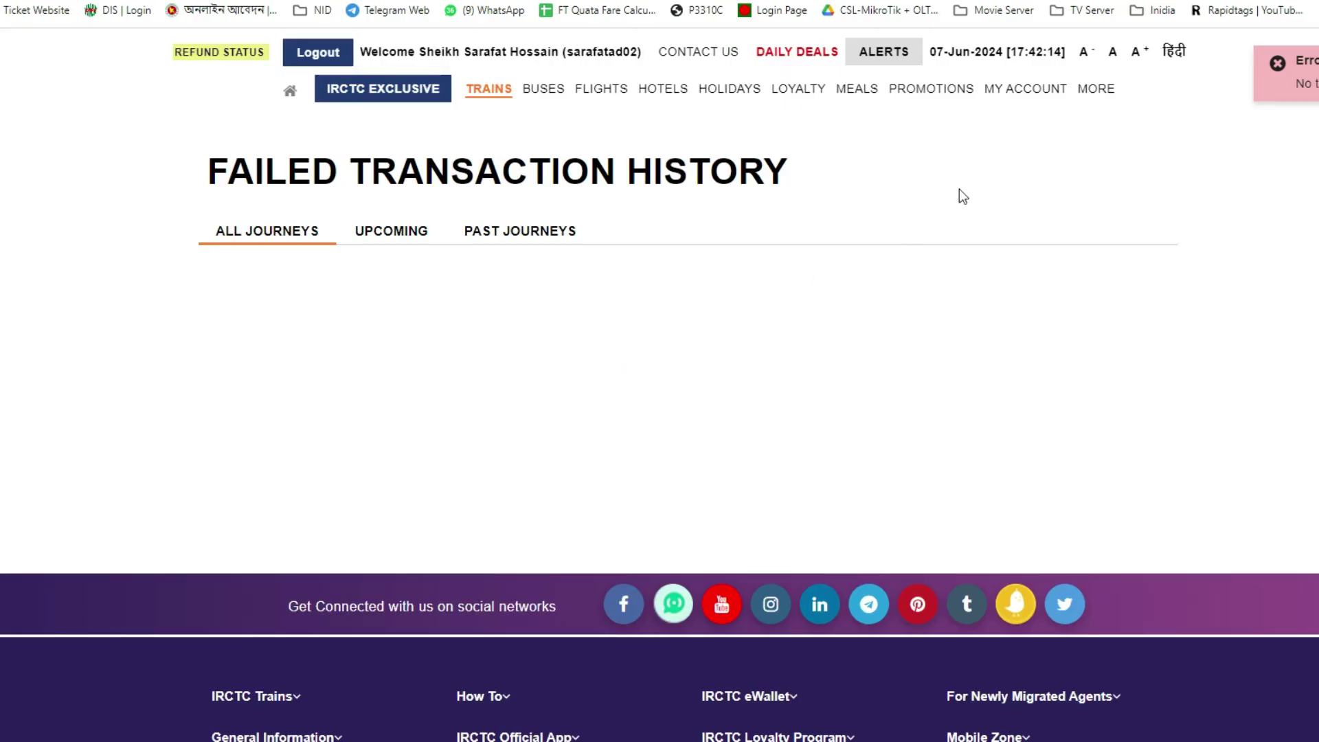
pyautogui.moveTo(1020, 95)
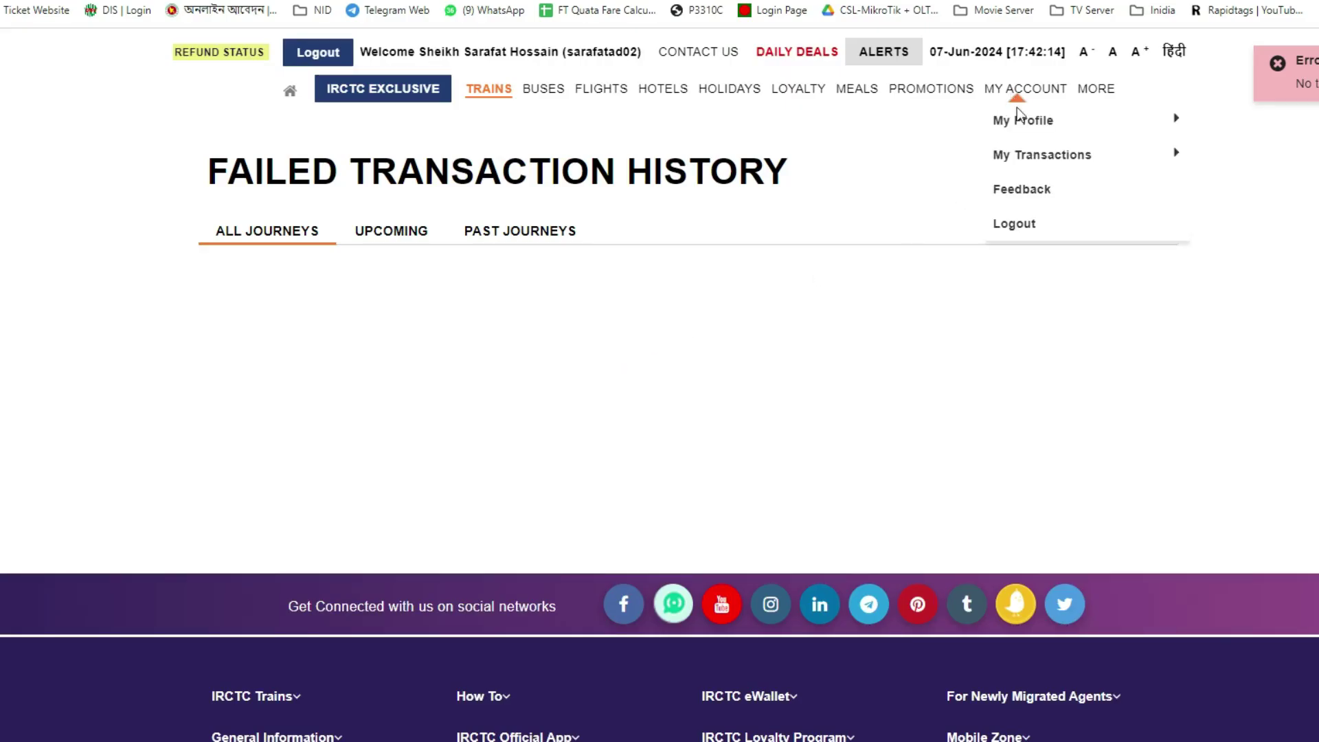
pyautogui.moveTo(1037, 159)
pyautogui.click(883, 233)
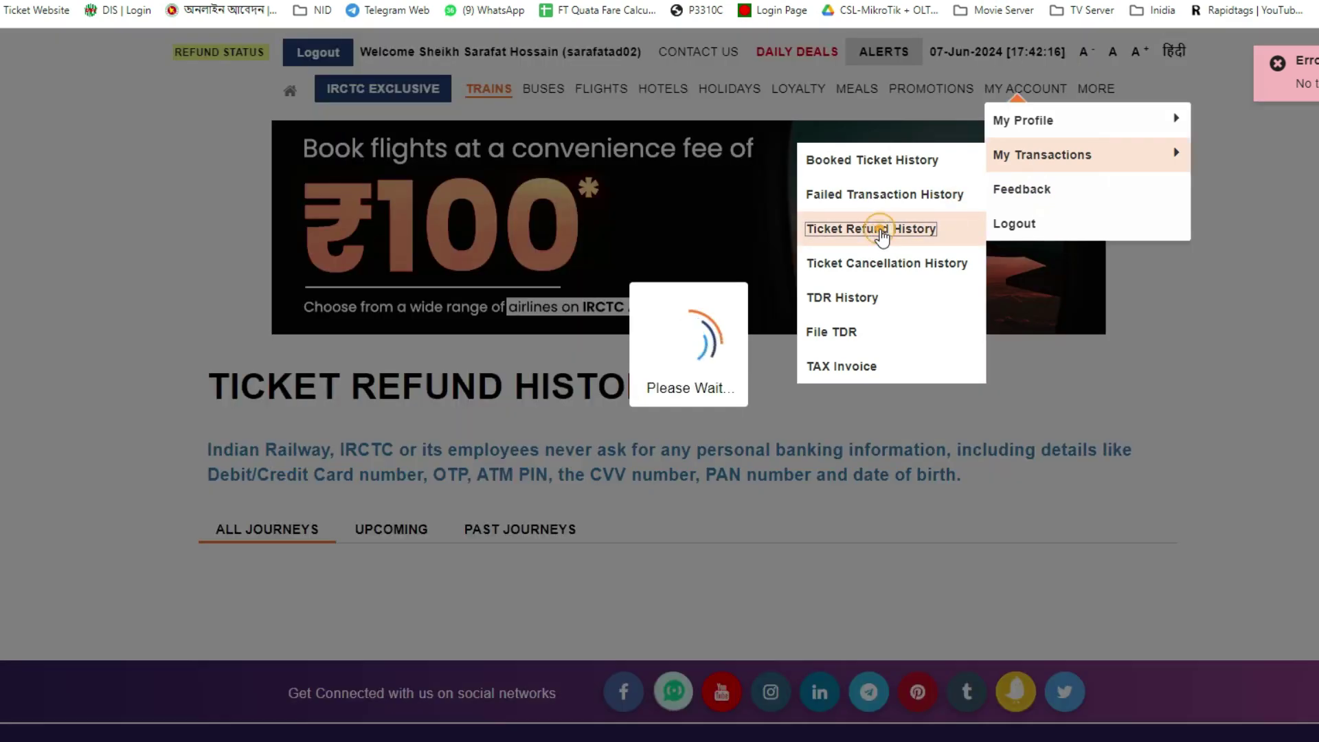